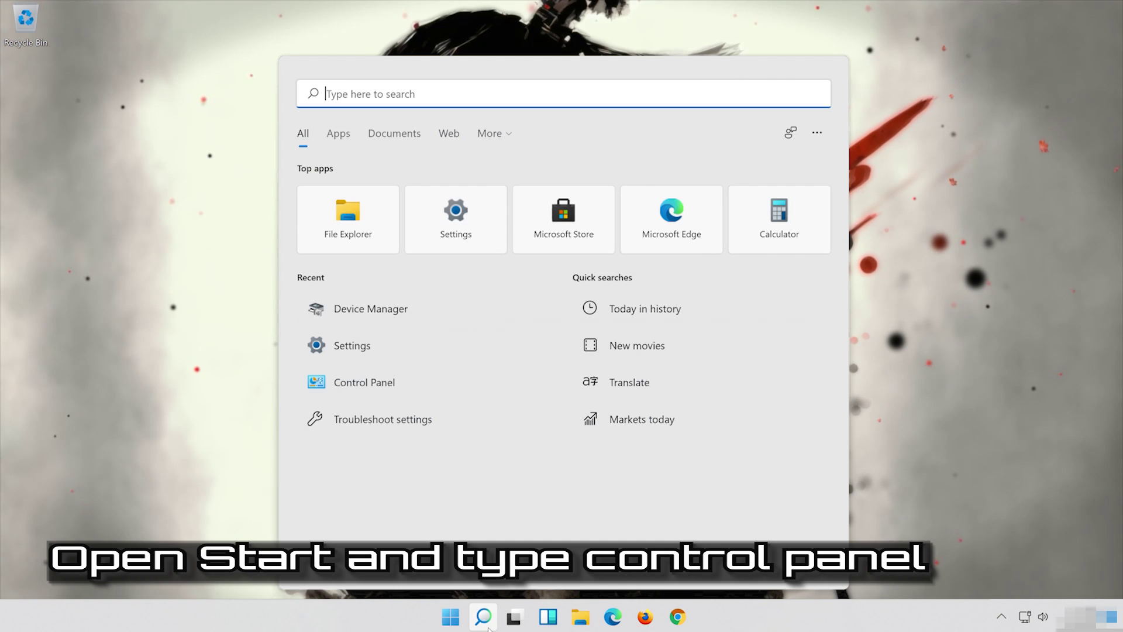
Step: Search the system for "control panel" and open the Control Panel
text(on)
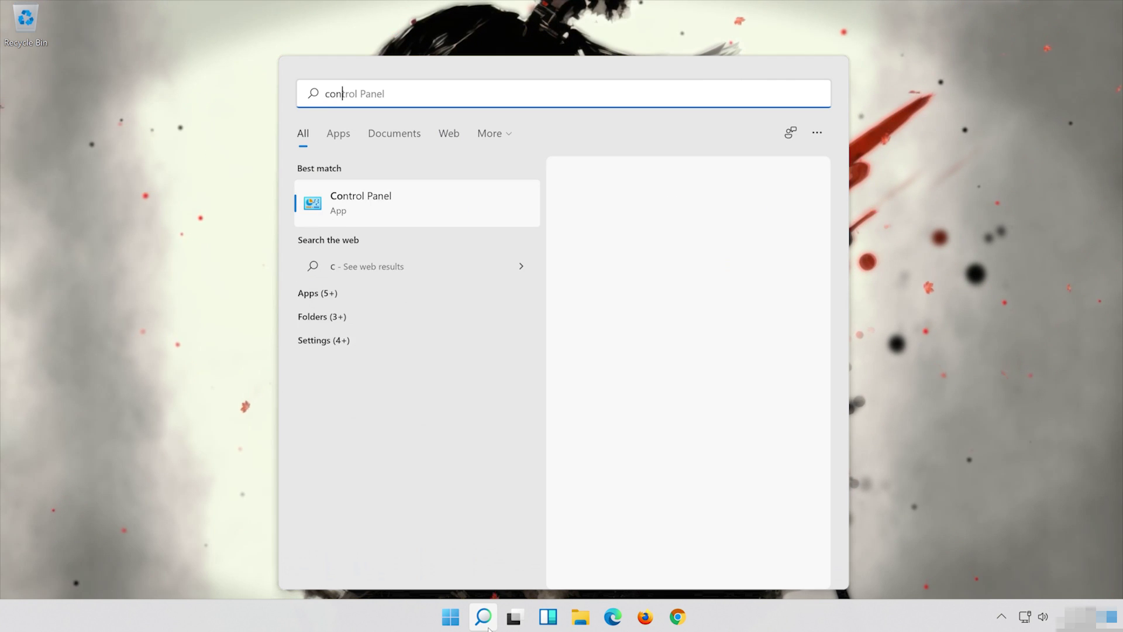
text(trol p)
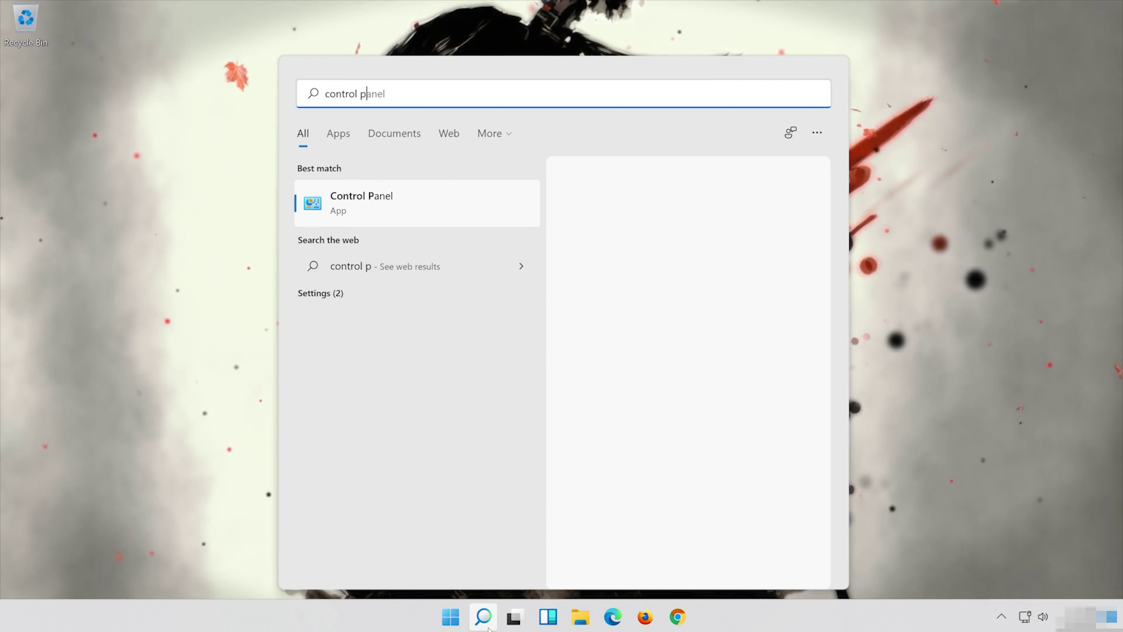
text(anel)
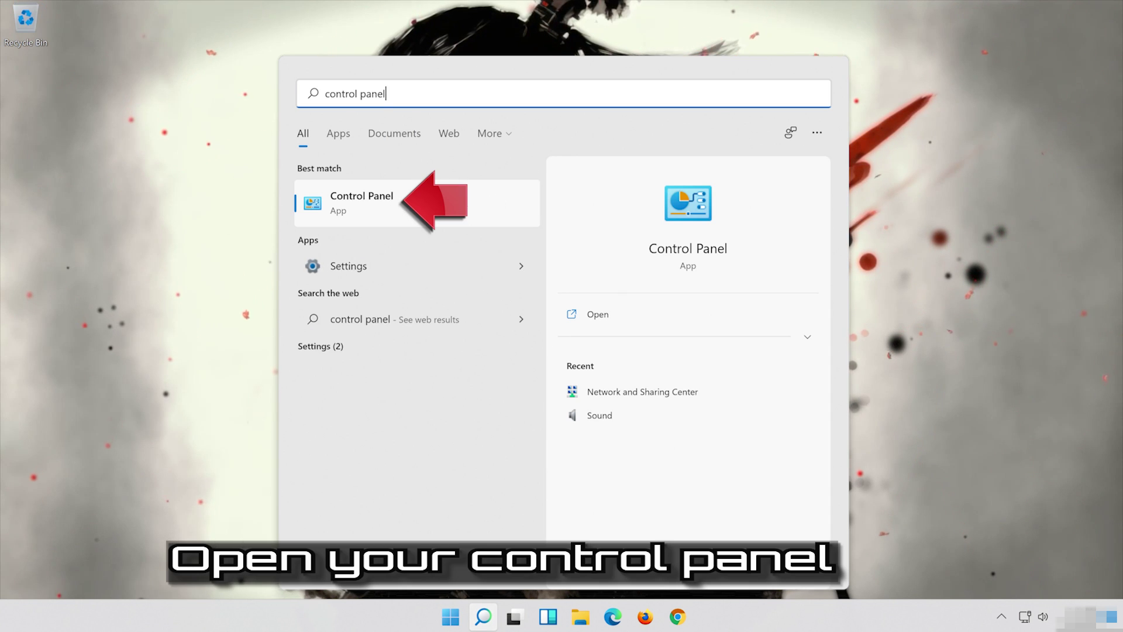
click(476, 203)
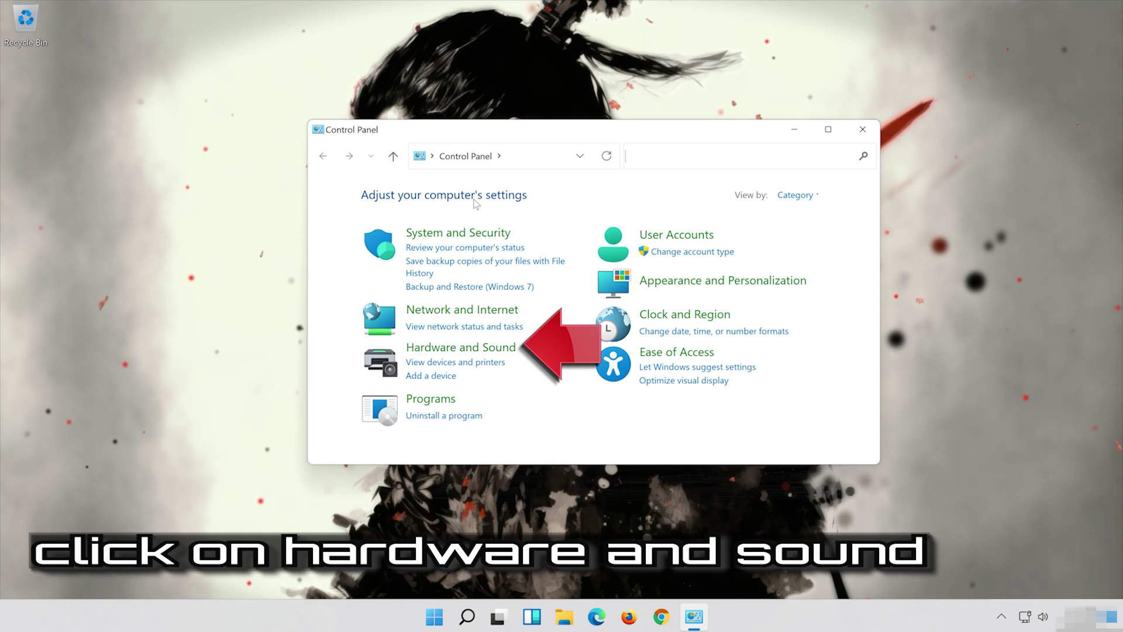
Step: Open the Sound settings from the Hardware and Sound category and close the Control Panel window behind them
click(468, 348)
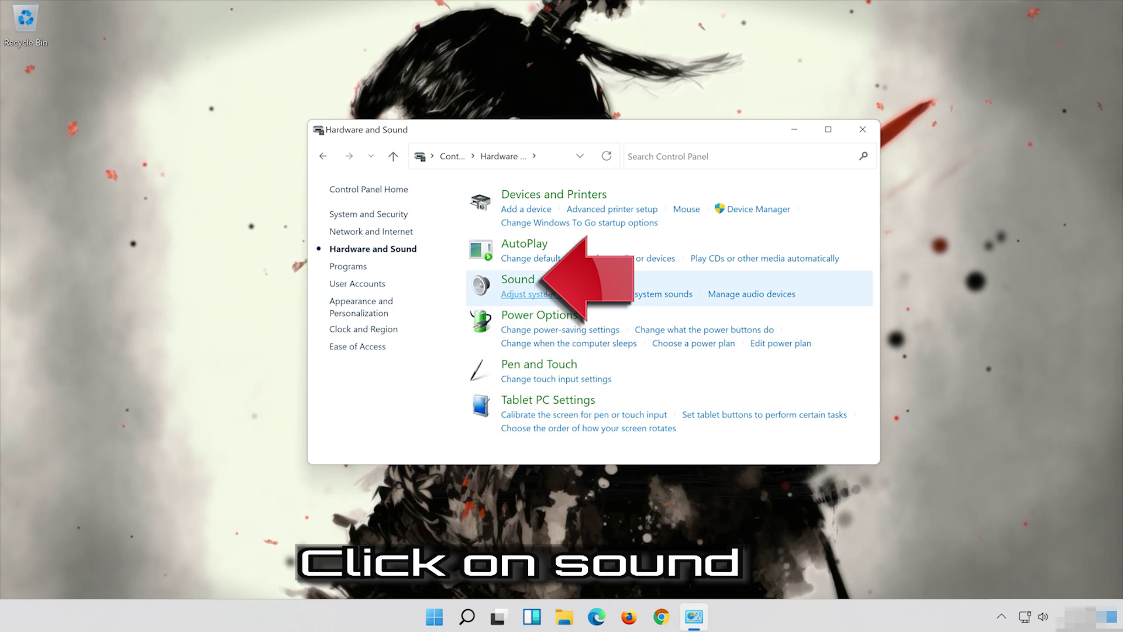
click(517, 280)
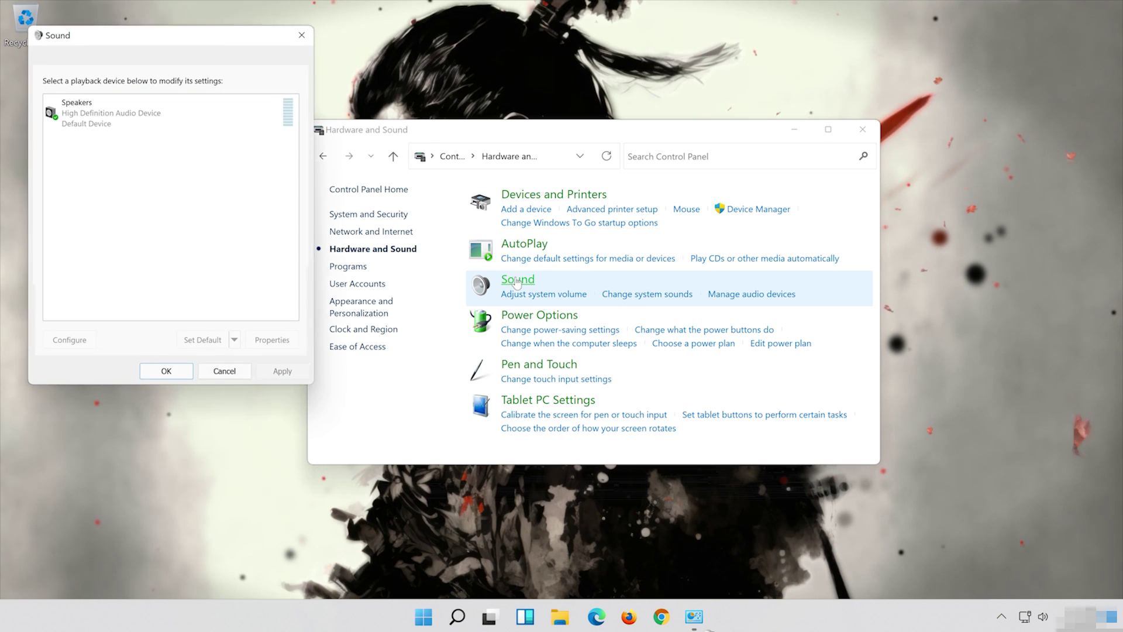
drag(187, 43, 591, 126)
click(869, 129)
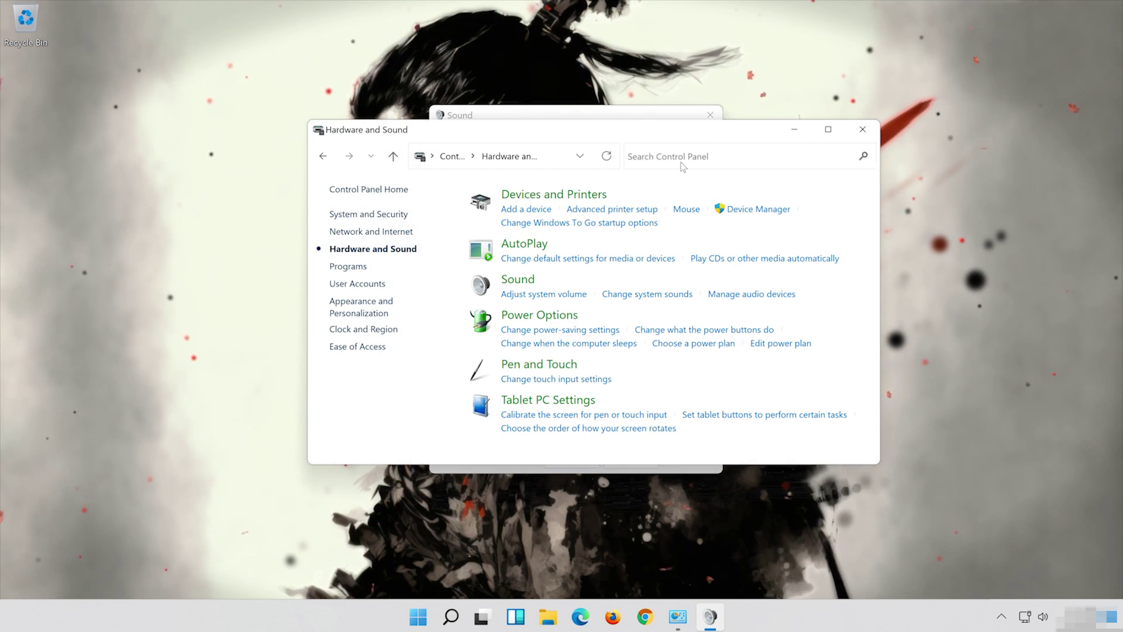
Step: Open the properties of the Speakers playback device and move the properties window up over the Sound dialog
click(539, 186)
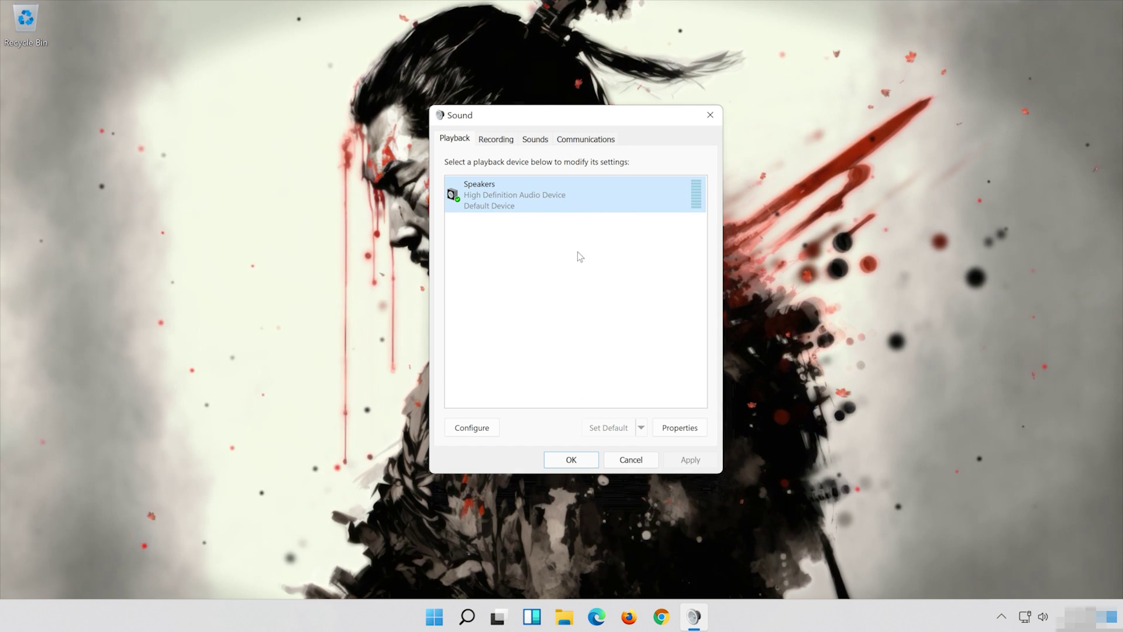
right_click(578, 191)
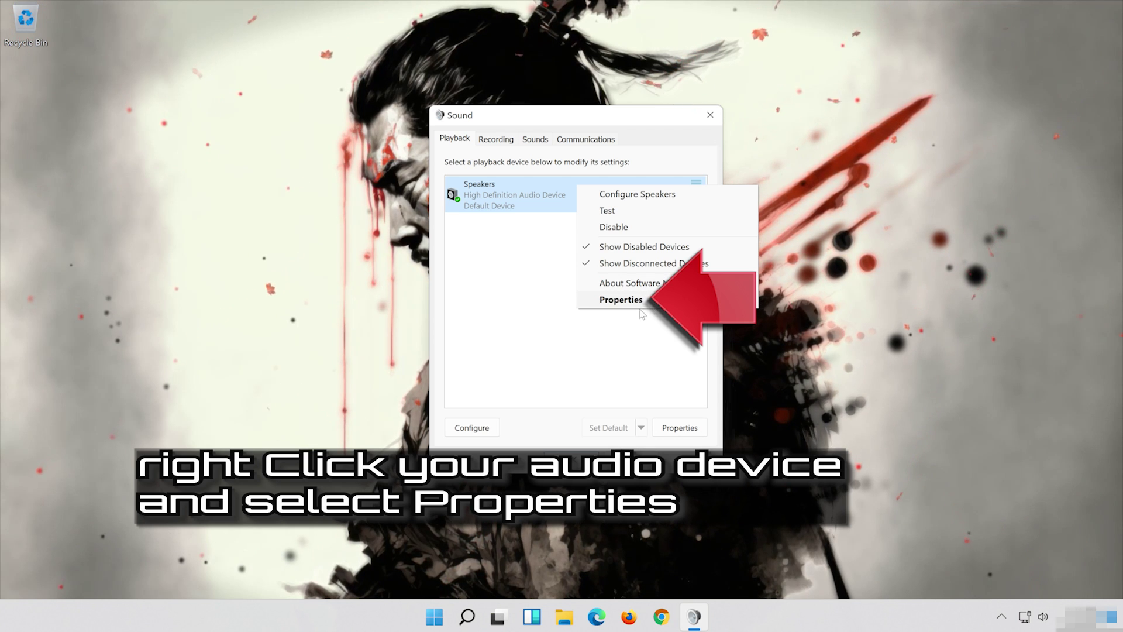
click(666, 305)
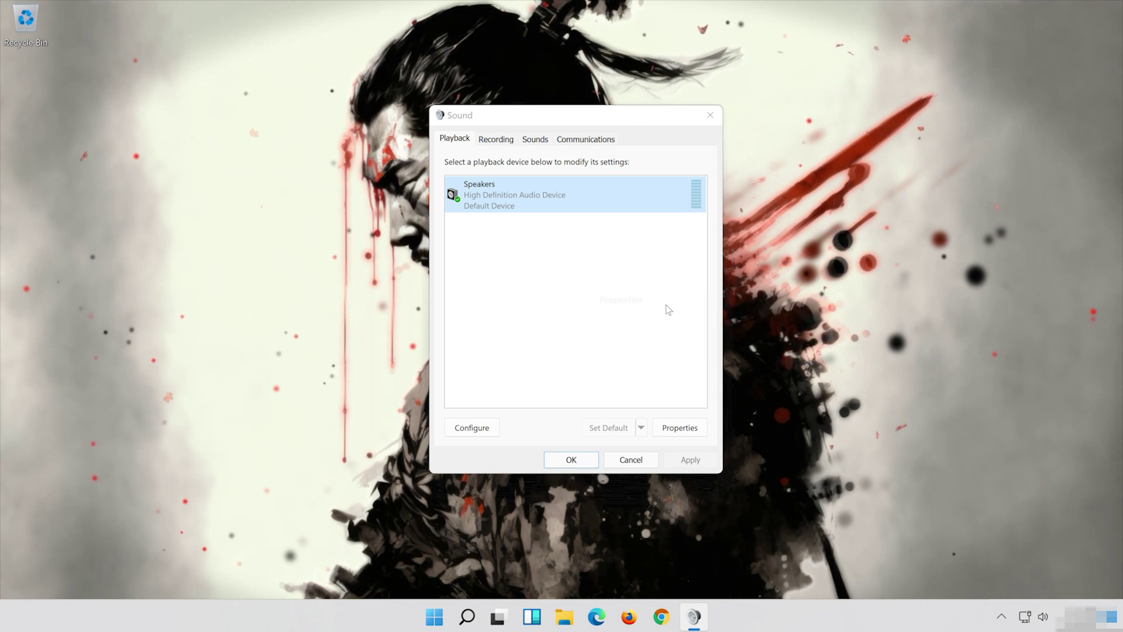
drag(624, 183, 601, 128)
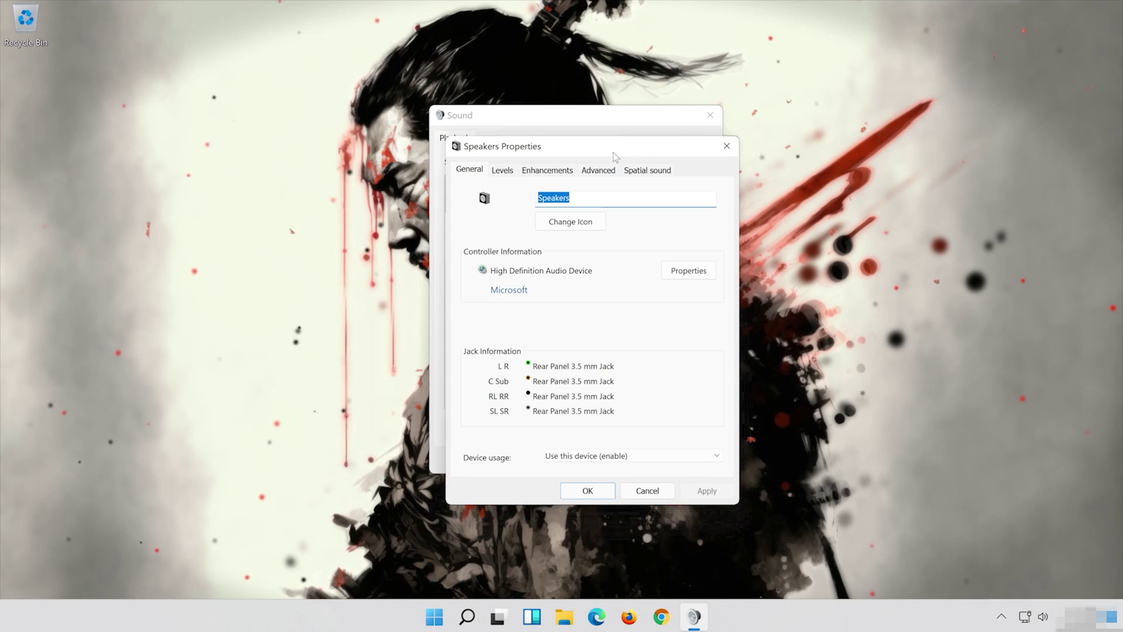
Step: Disable all enhancements for the speakers, apply the change and close the sound dialogs
click(554, 136)
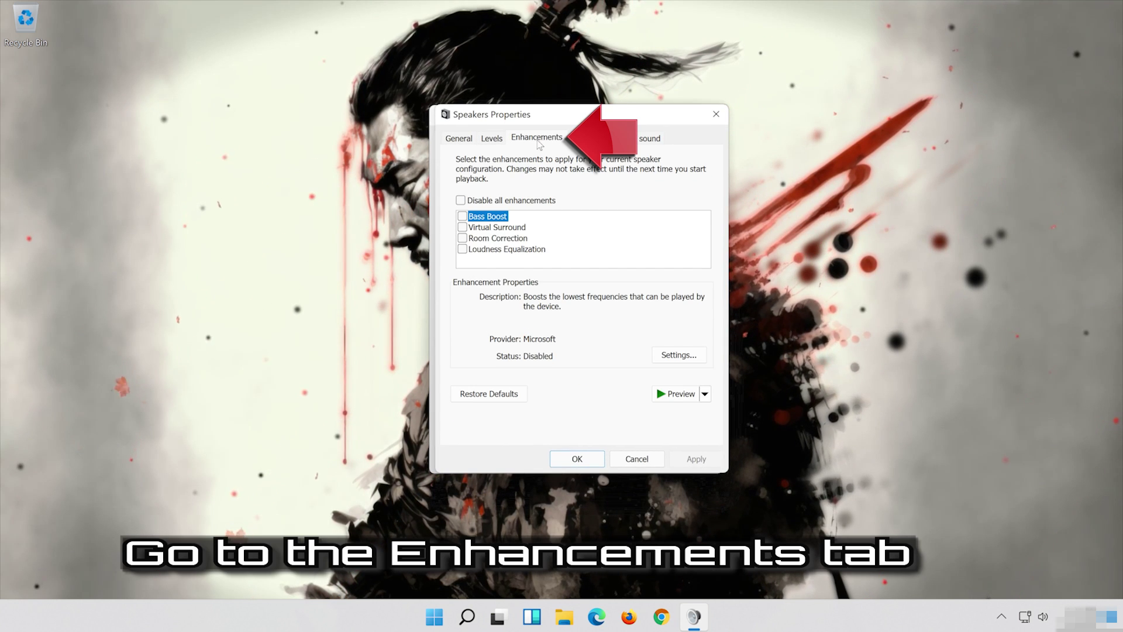
click(461, 200)
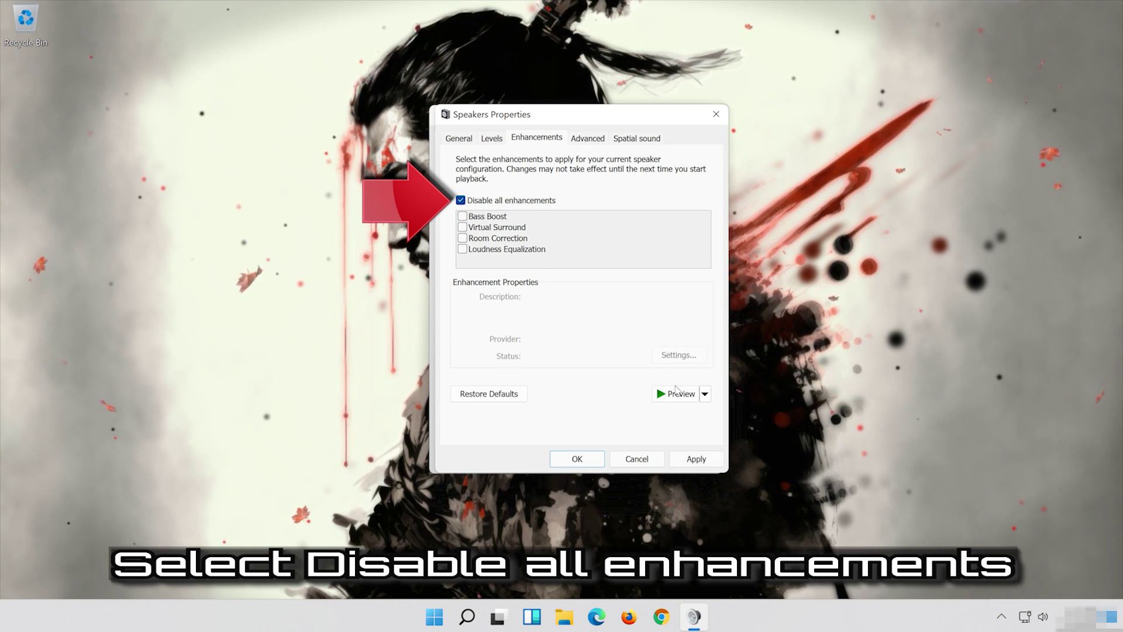
click(705, 458)
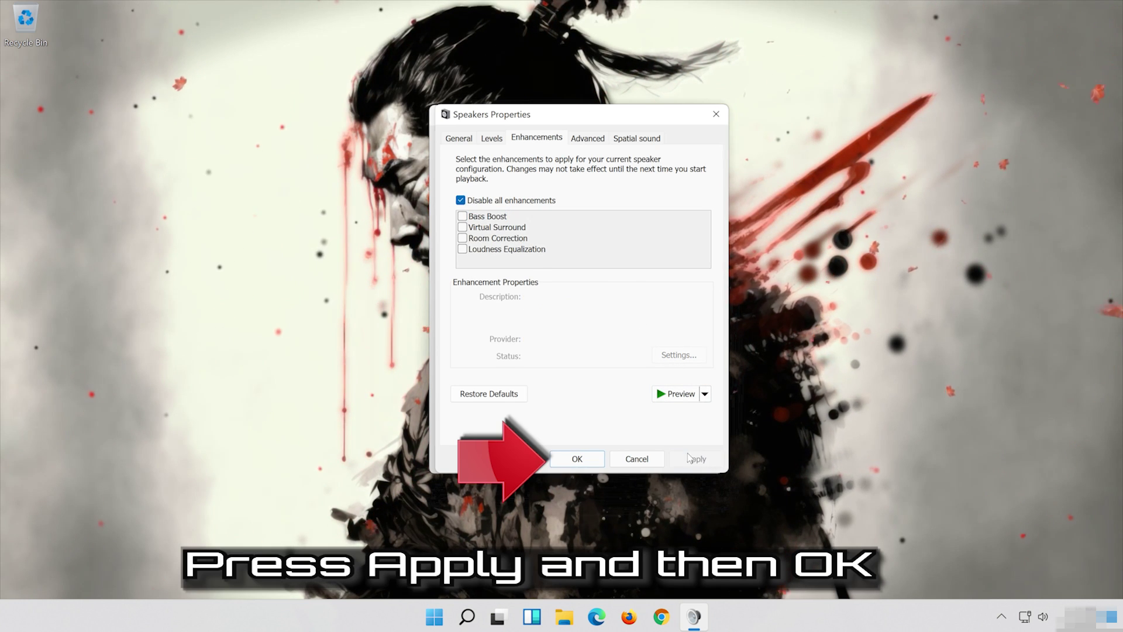
click(600, 458)
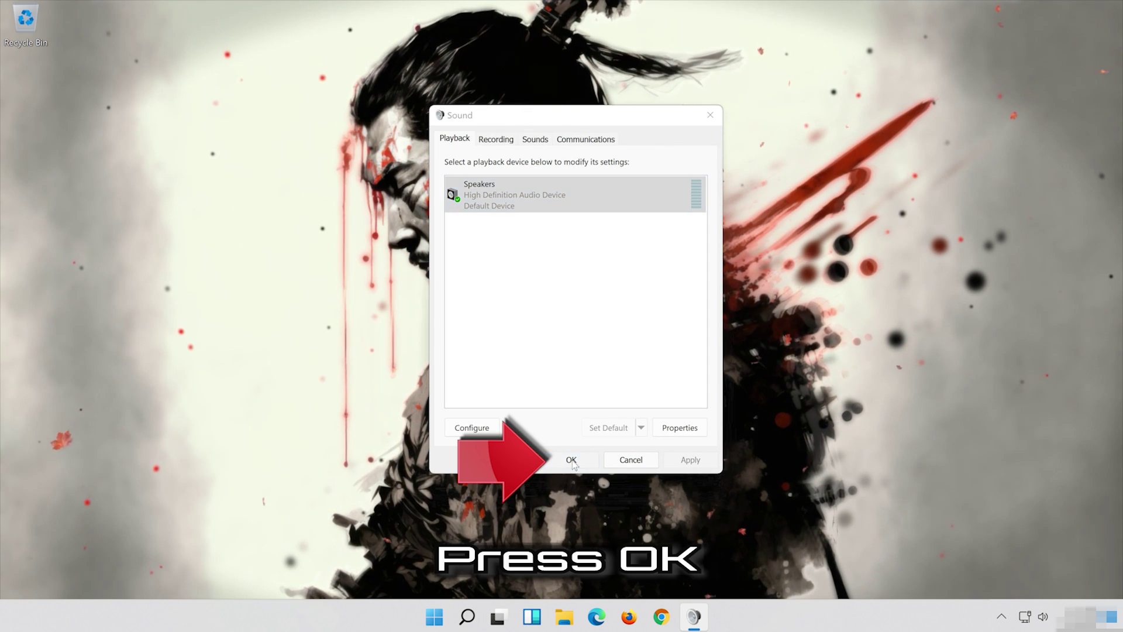
click(571, 459)
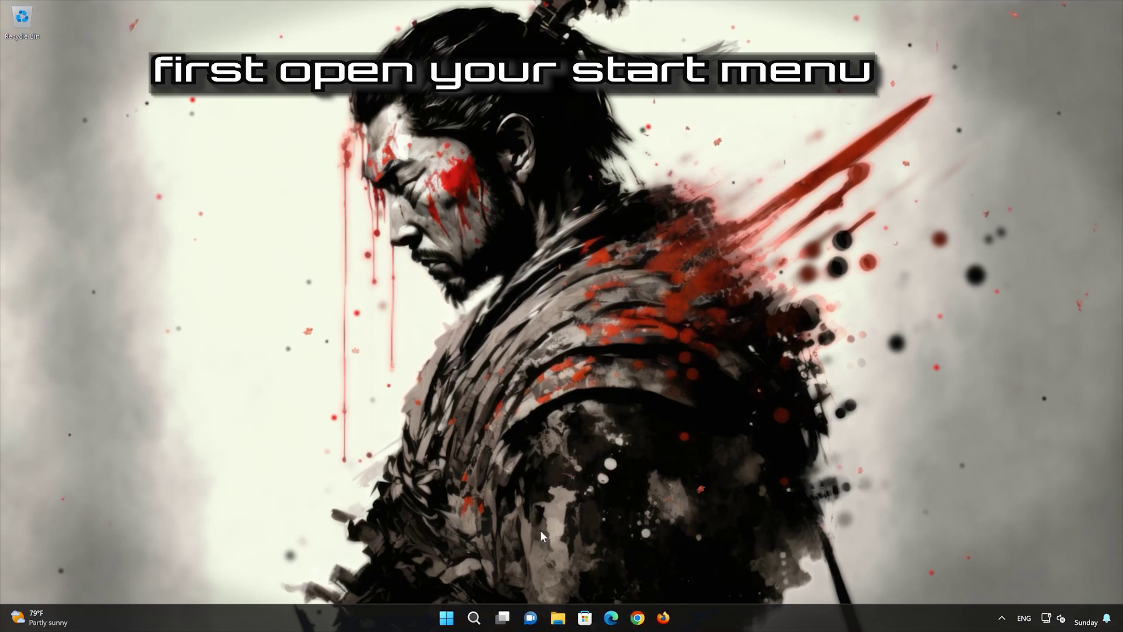
Step: Switch to Windows Settings and open the Other troubleshooters page in the System Troubleshoot section
click(462, 616)
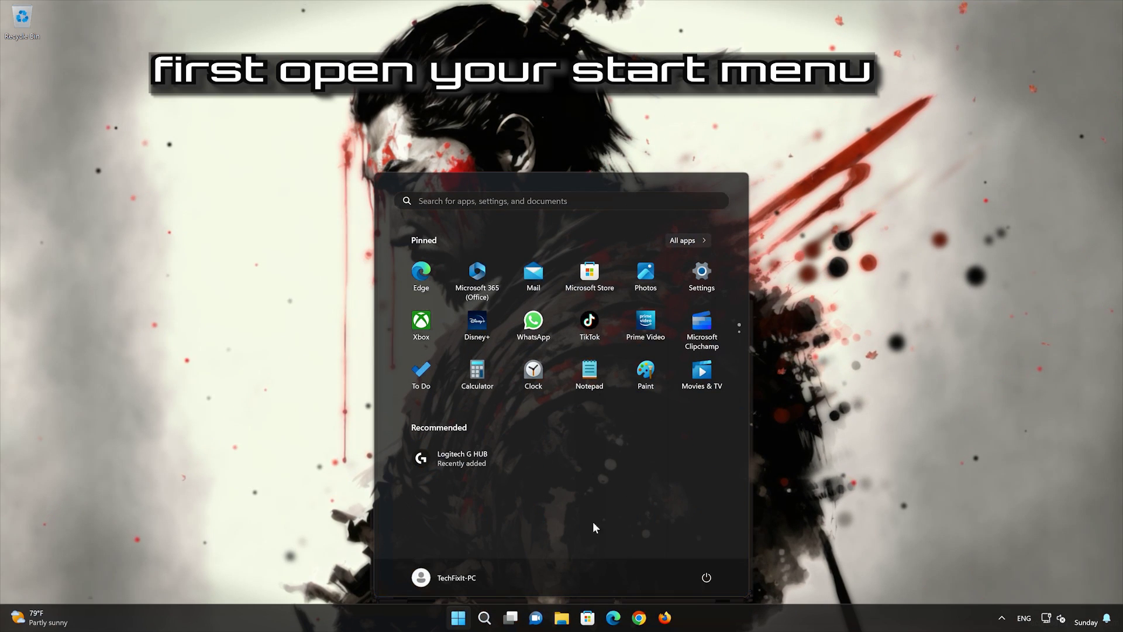
click(702, 278)
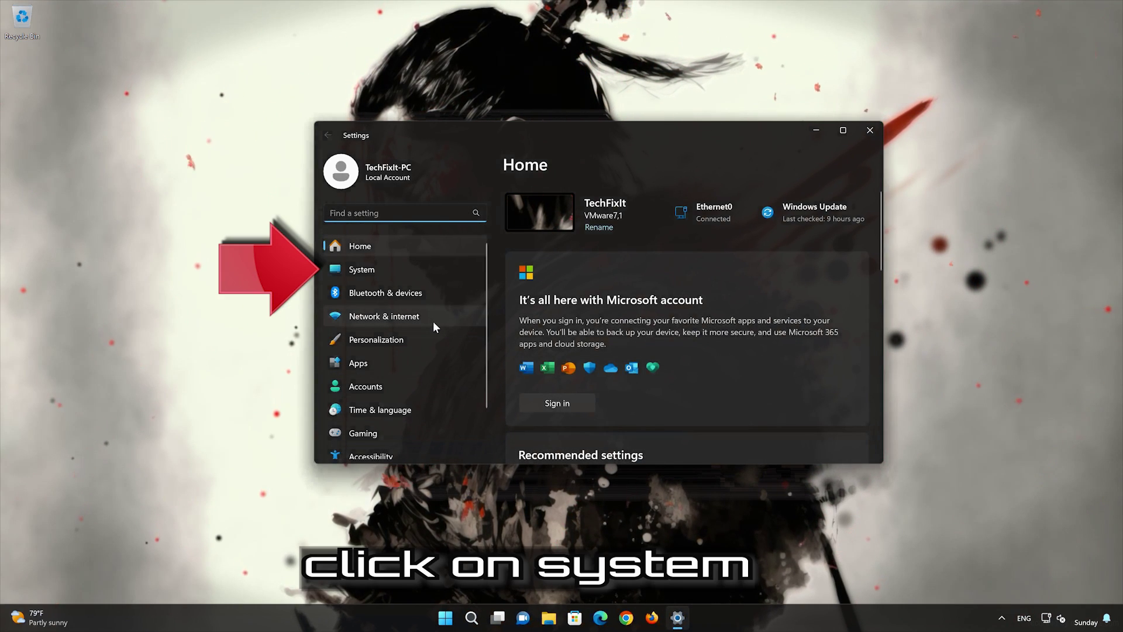
click(397, 268)
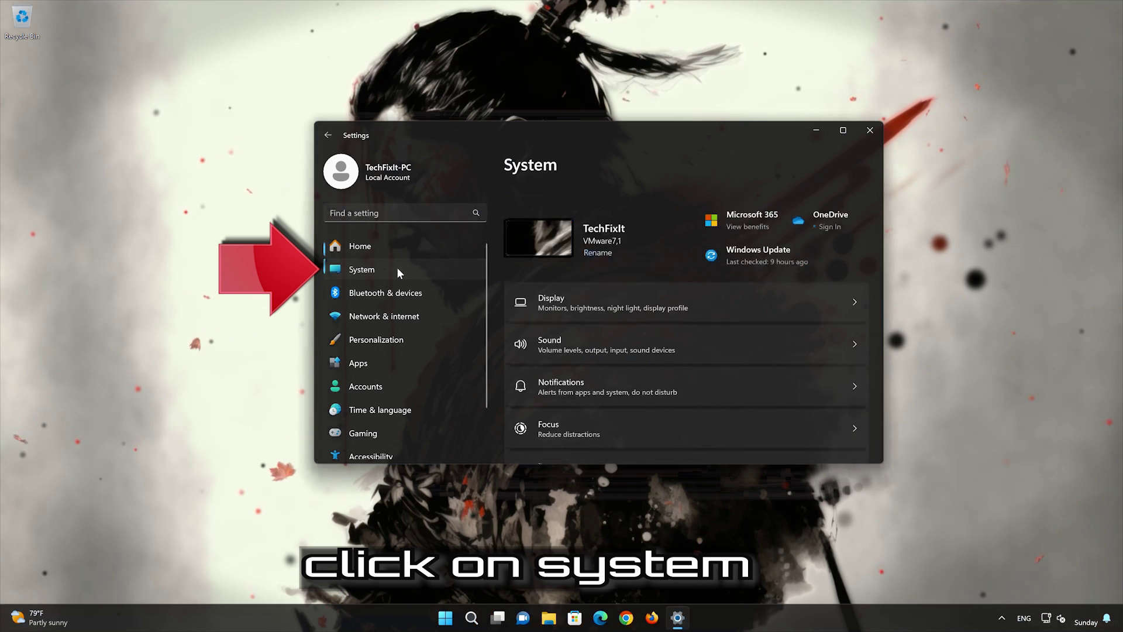
scroll(667, 349, down, 7)
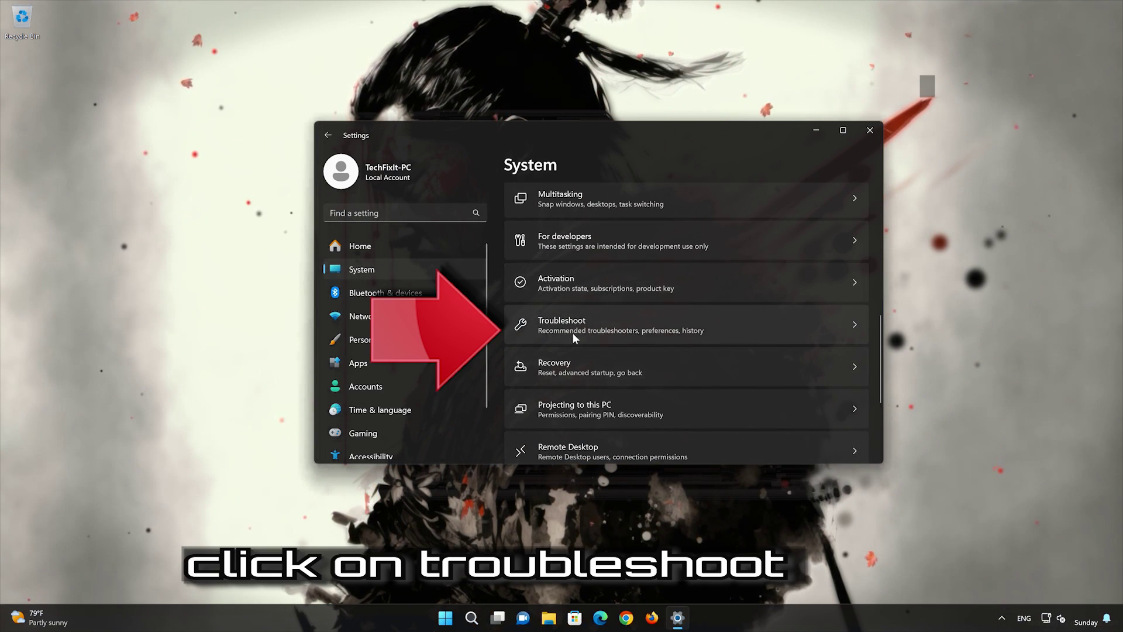
scroll(608, 327, down, 1)
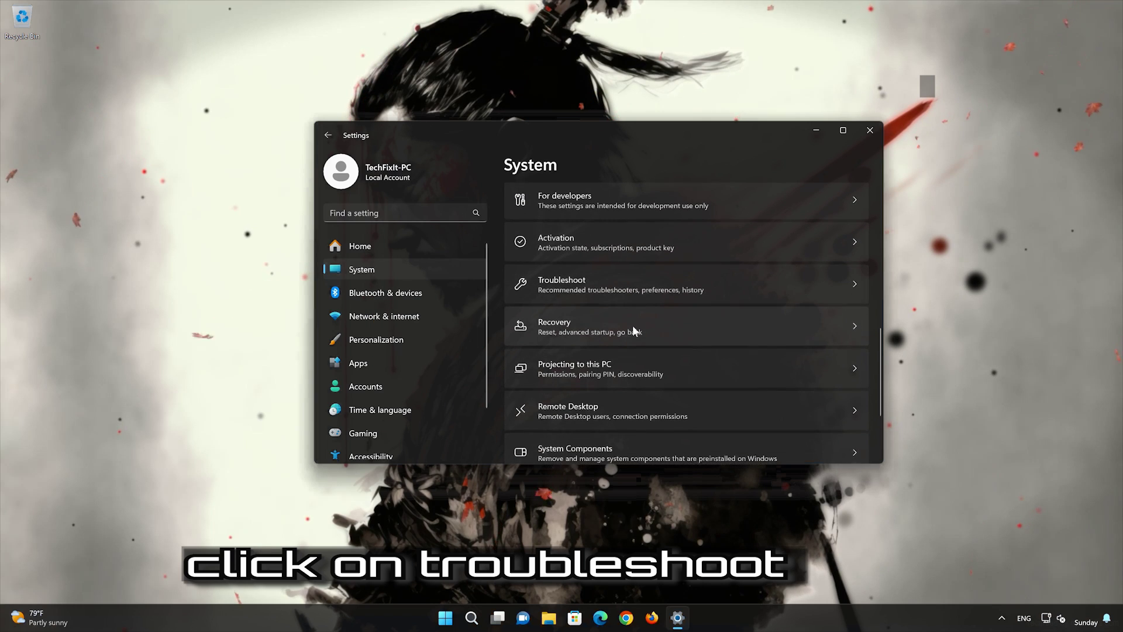
click(616, 290)
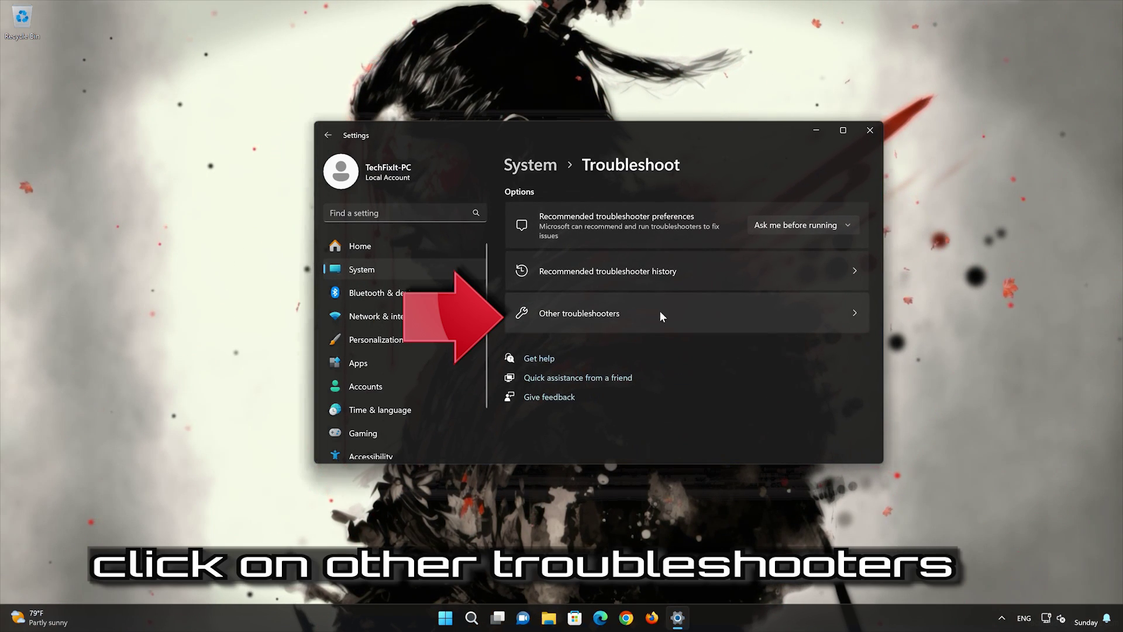
click(603, 320)
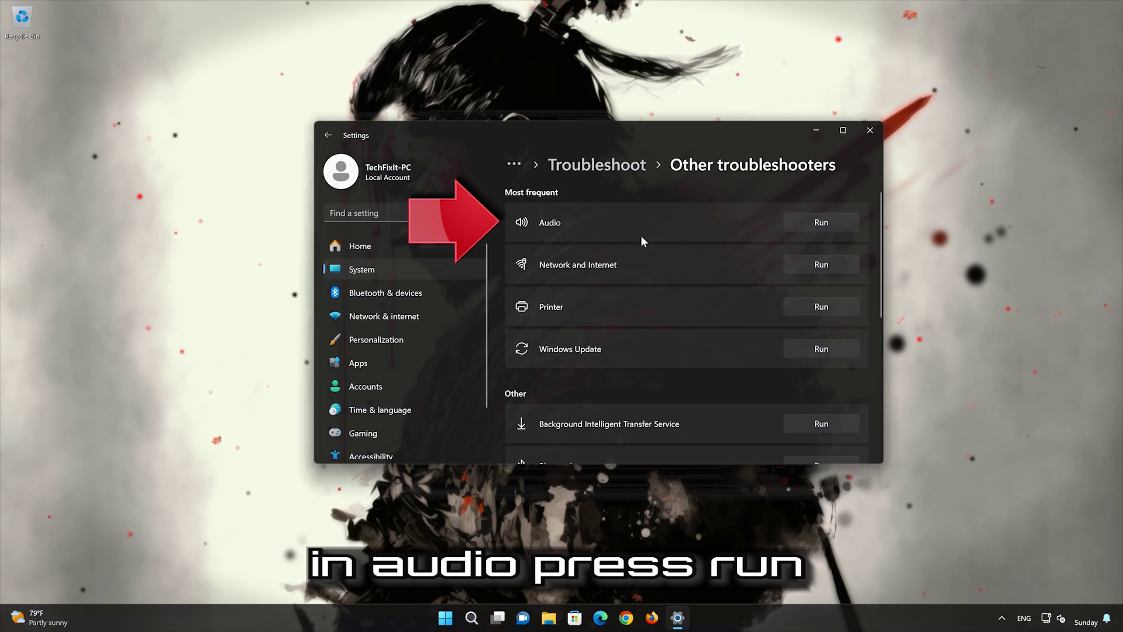
Step: Run the Audio troubleshooter, consenting to the automated diagnostics and to the automatic restart of the audio services
click(822, 222)
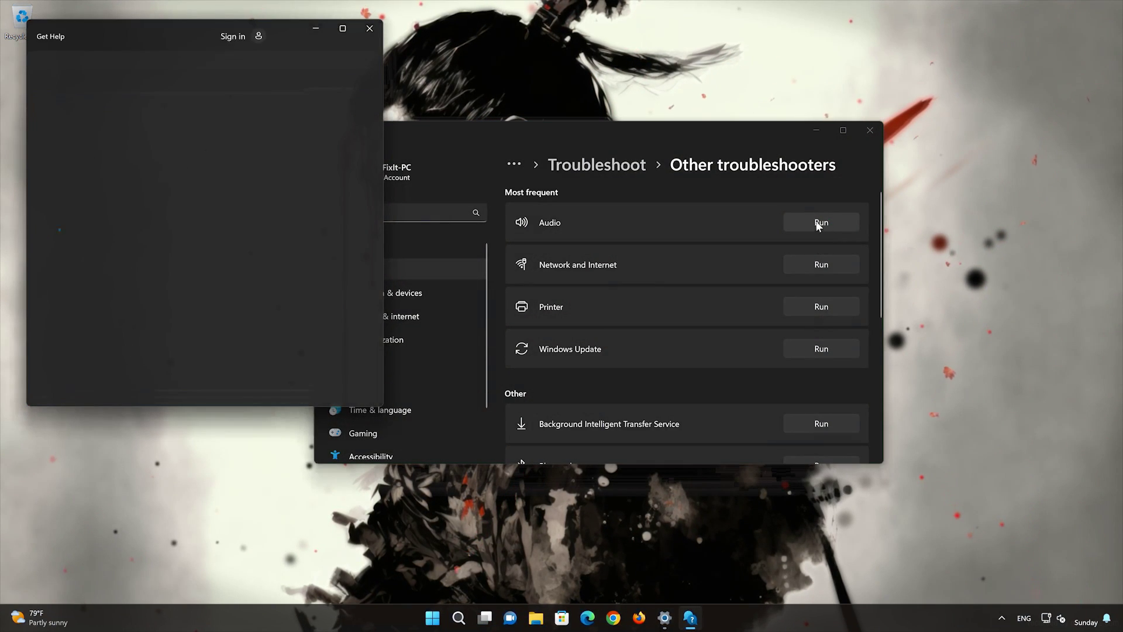
drag(282, 26, 621, 103)
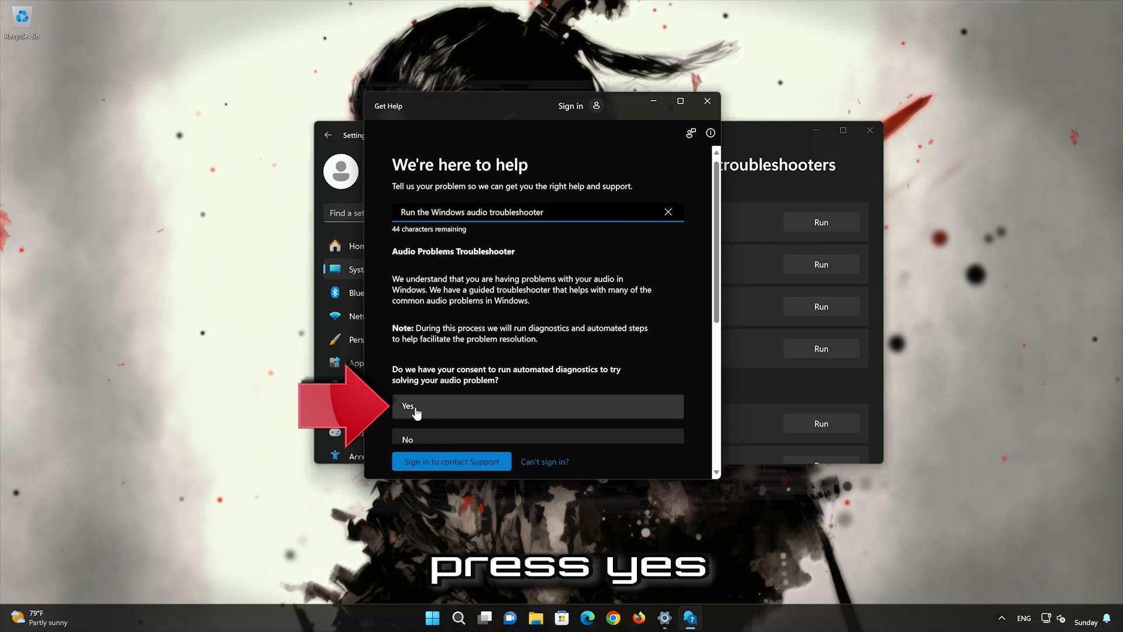
click(469, 416)
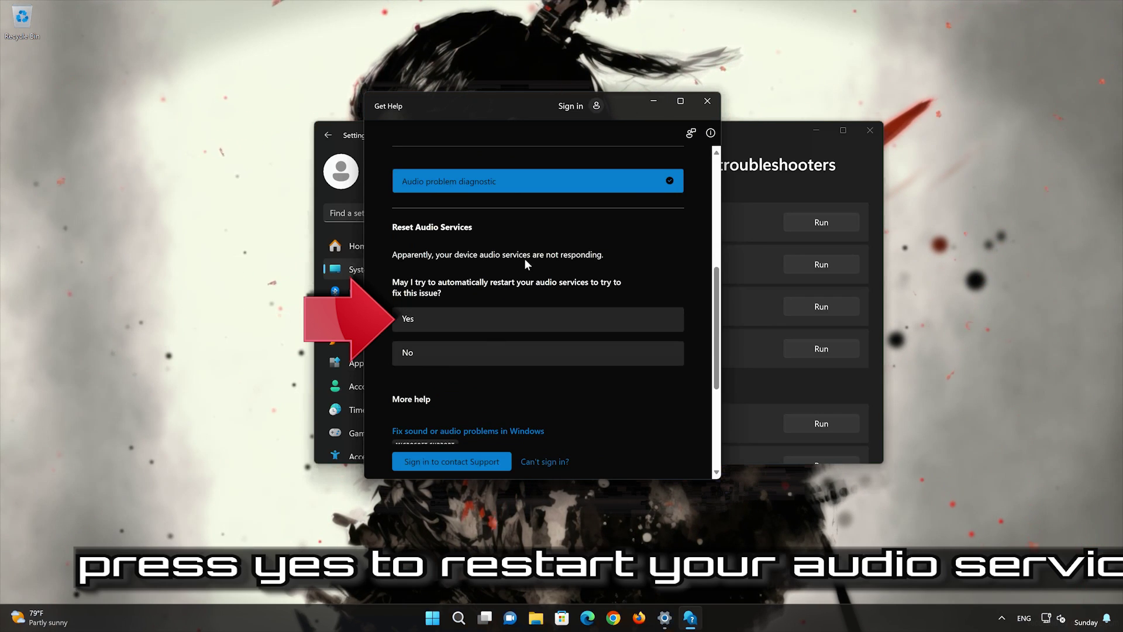
click(484, 324)
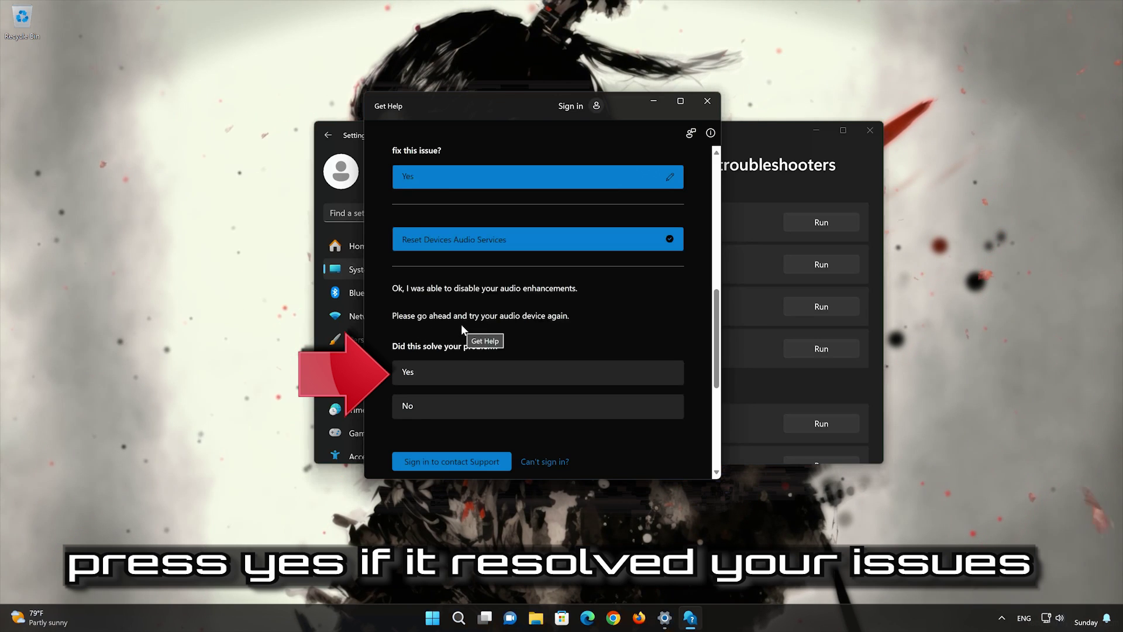
Step: Answer Yes to the audio problem being solved and close the Get Help and Settings windows
click(486, 374)
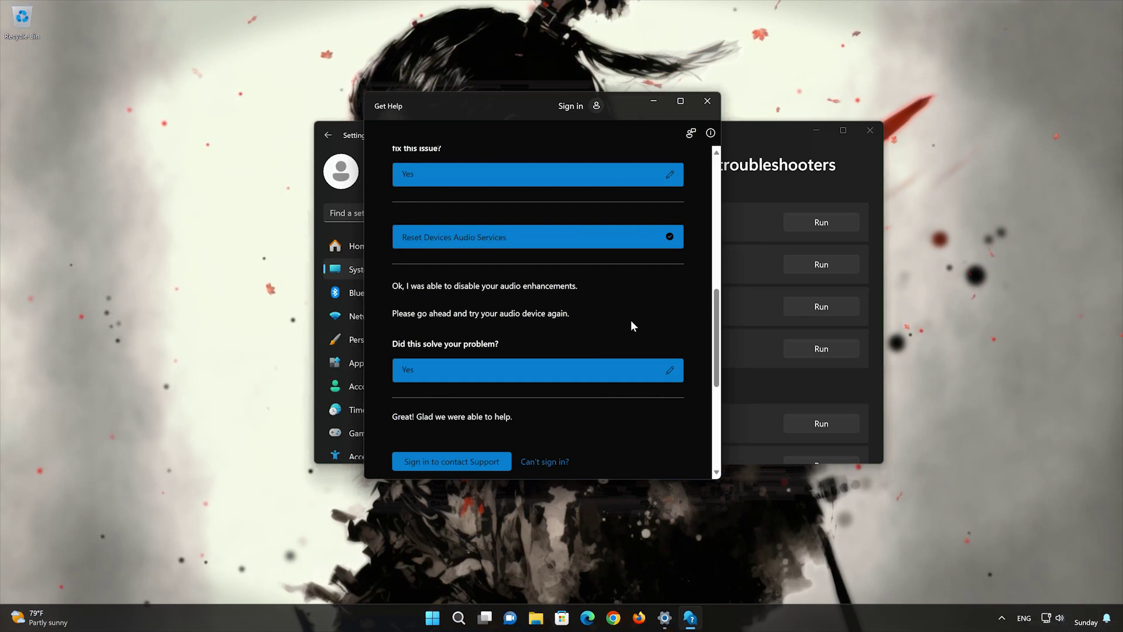
click(708, 103)
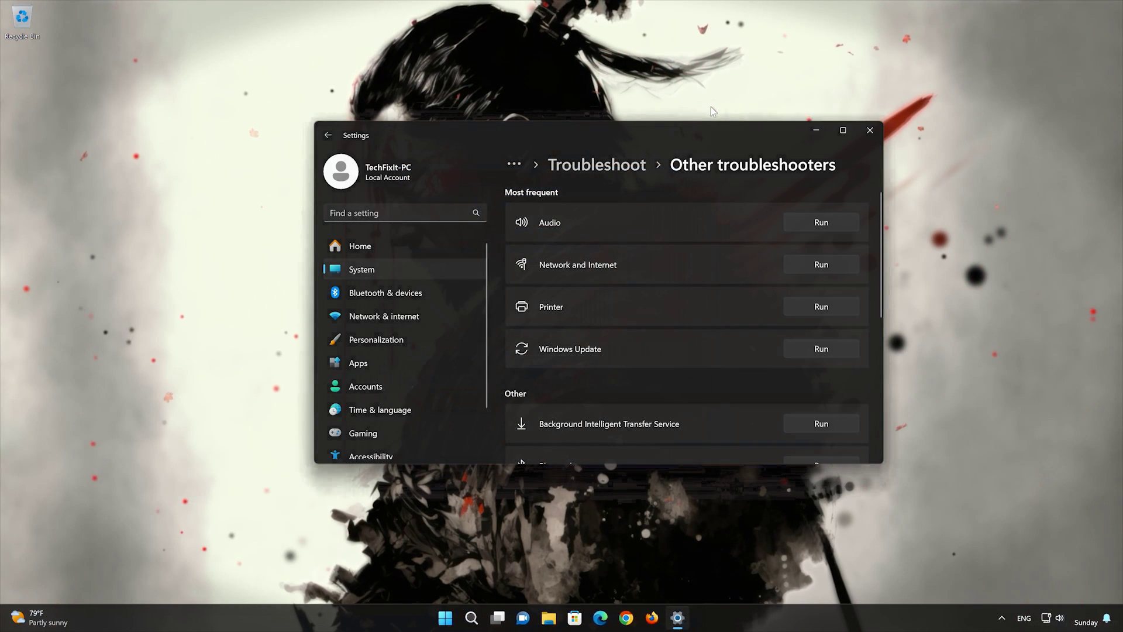
click(861, 133)
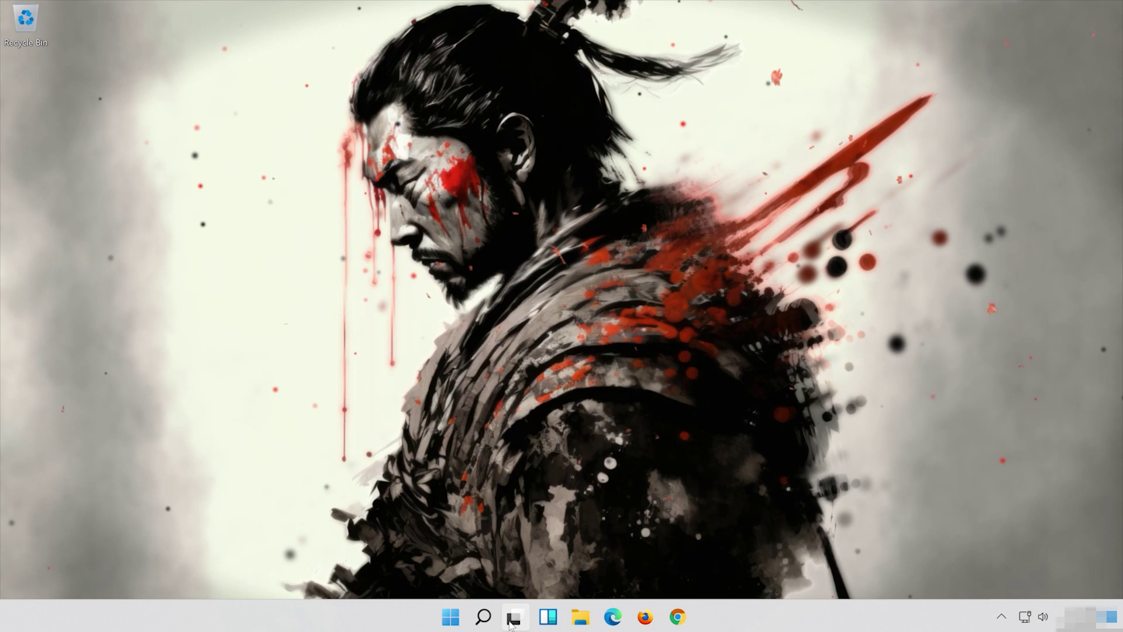
Step: Search for "control panel", open the Control Panel and go to its Hardware and Sound category
click(486, 619)
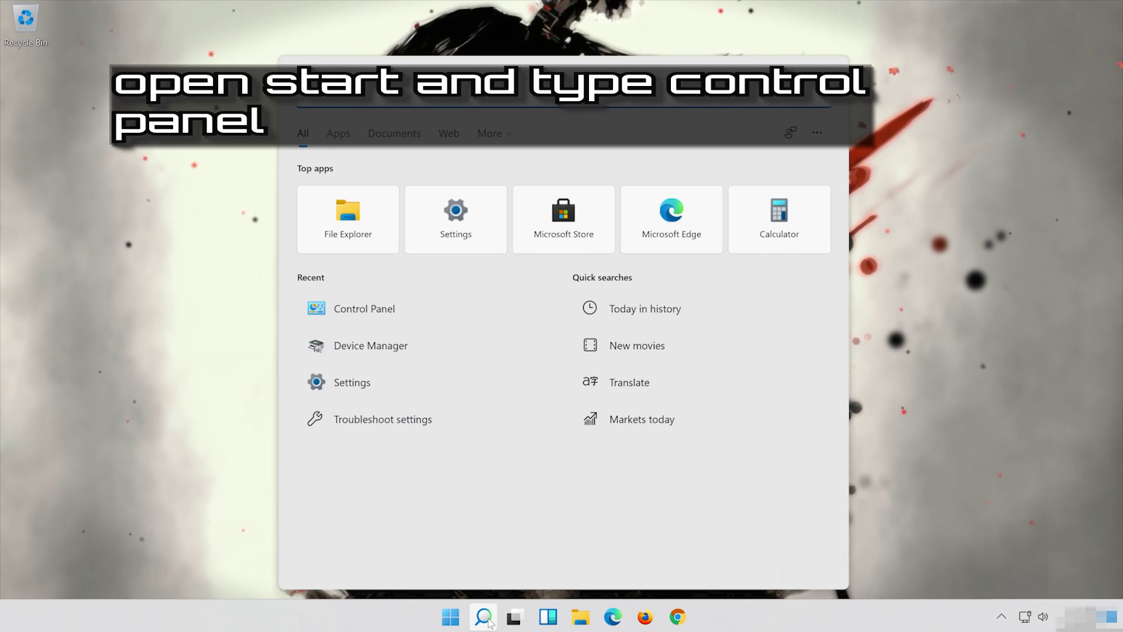
text(control pa)
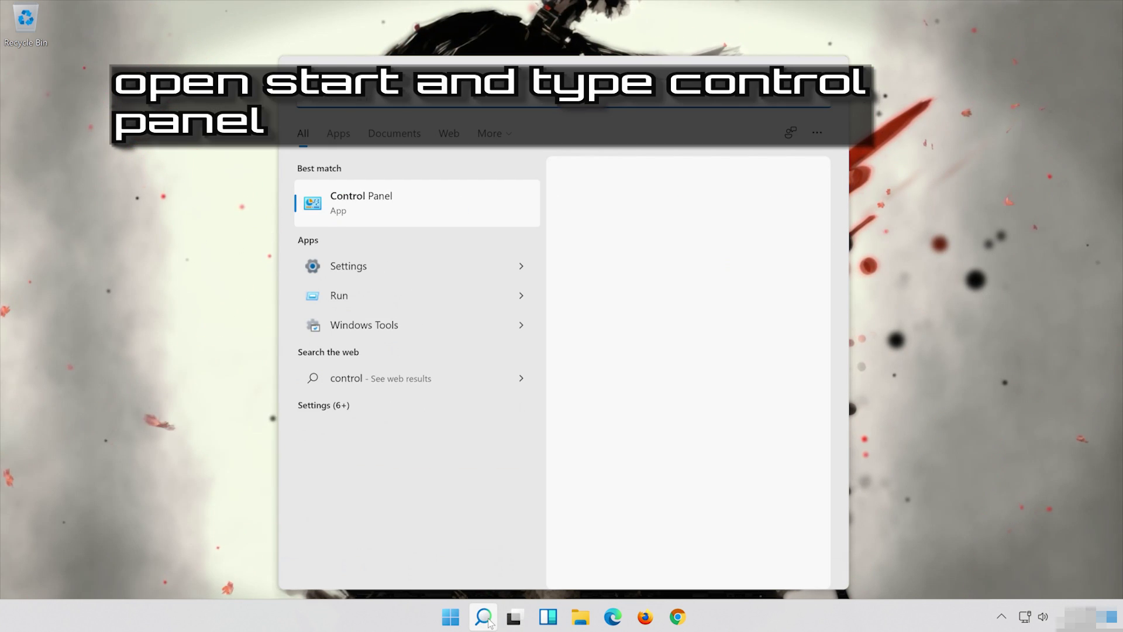
text(nel)
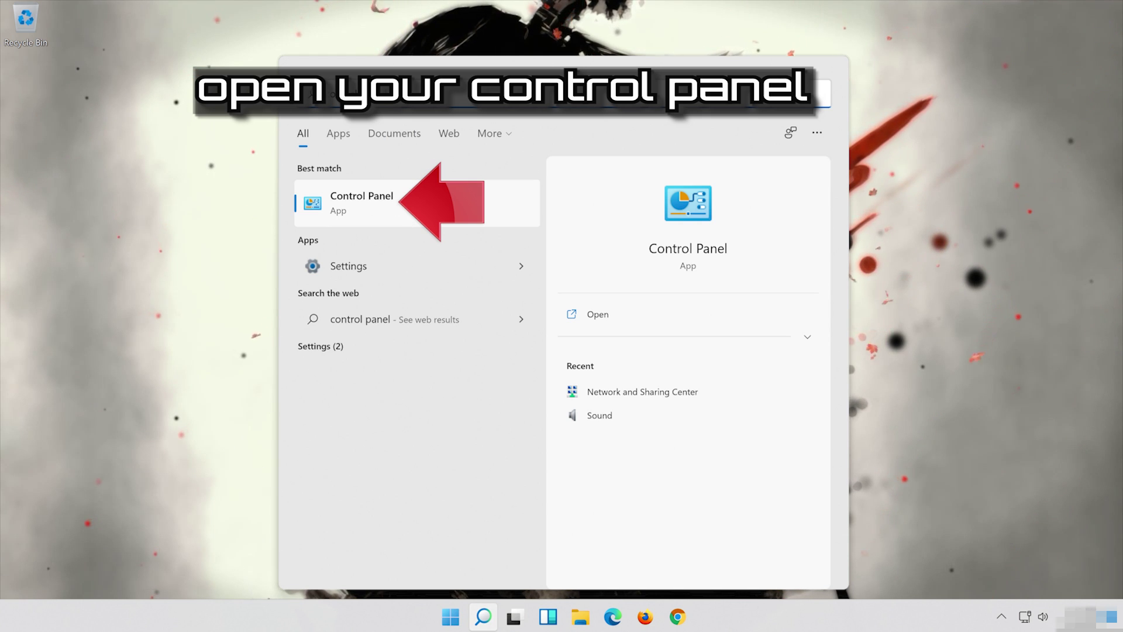
click(468, 202)
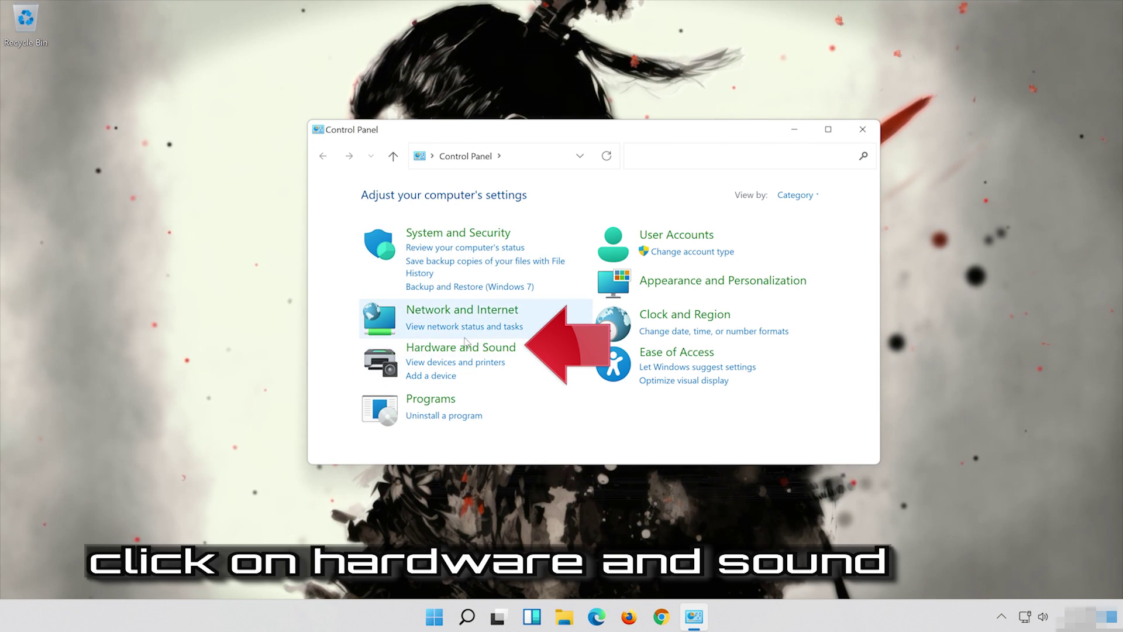
click(493, 353)
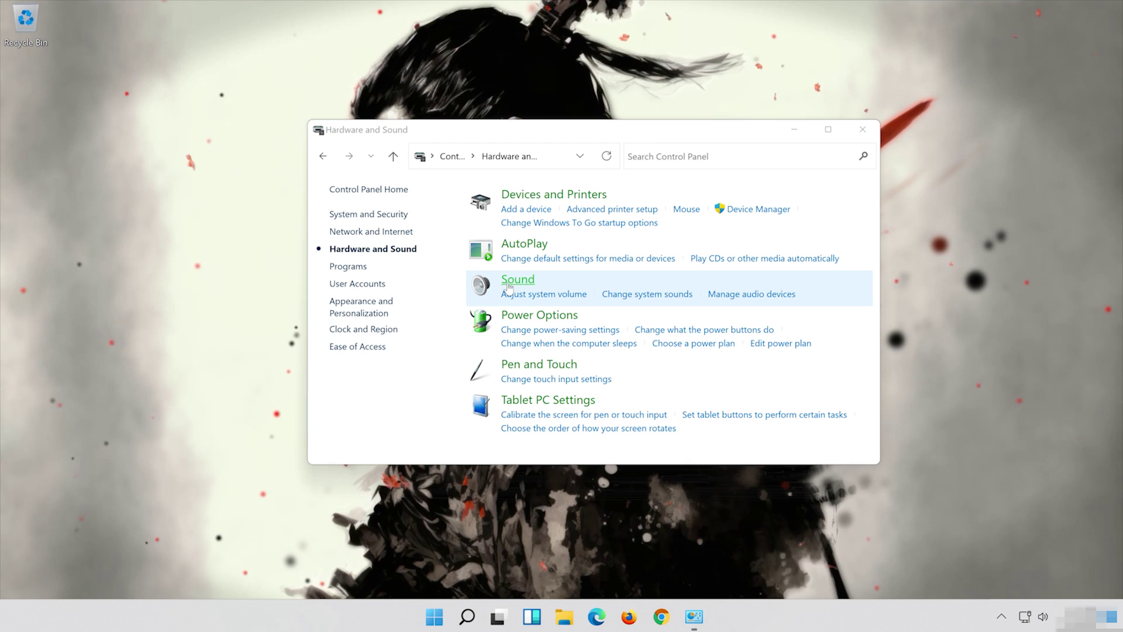
Step: Open the Sound settings from Hardware and Sound and bring up the properties of the Speakers playback device
click(508, 285)
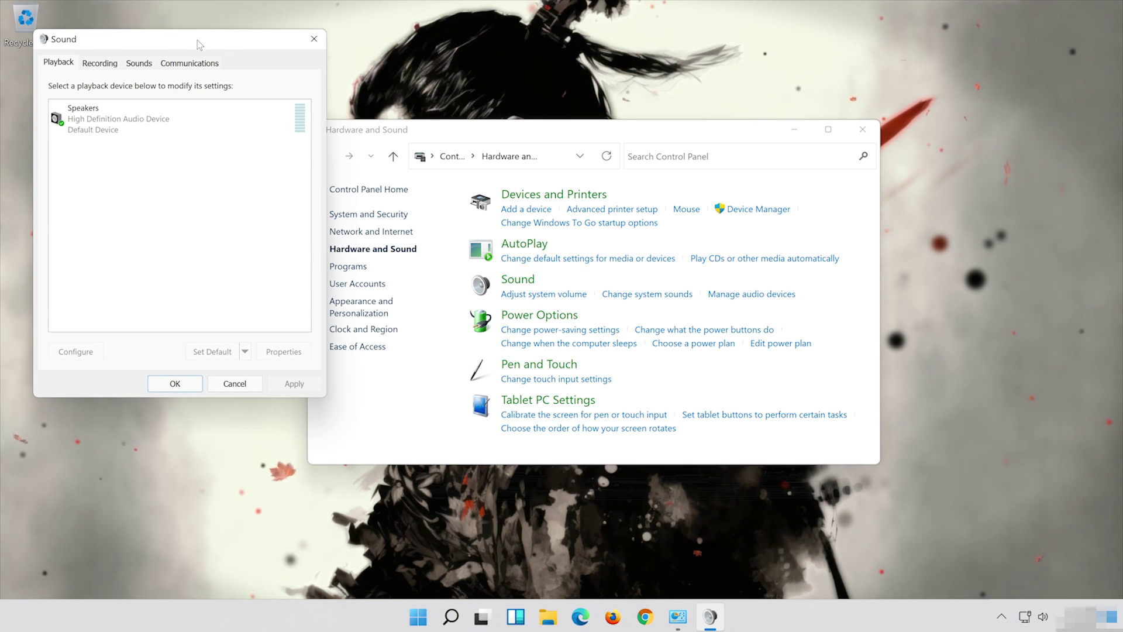
drag(199, 45, 607, 105)
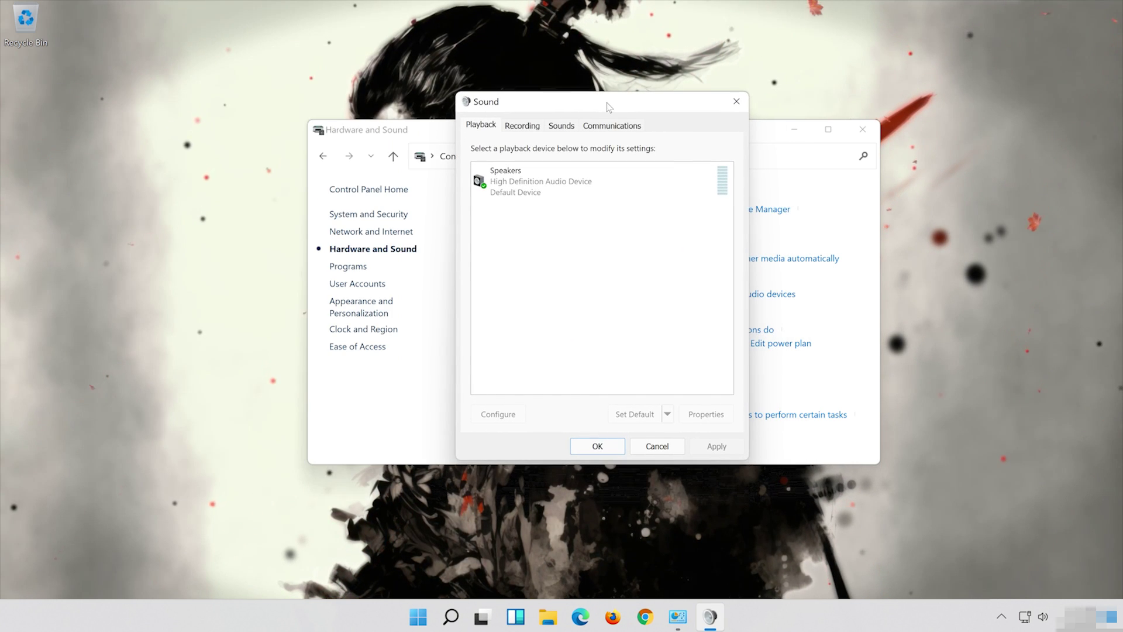
click(500, 180)
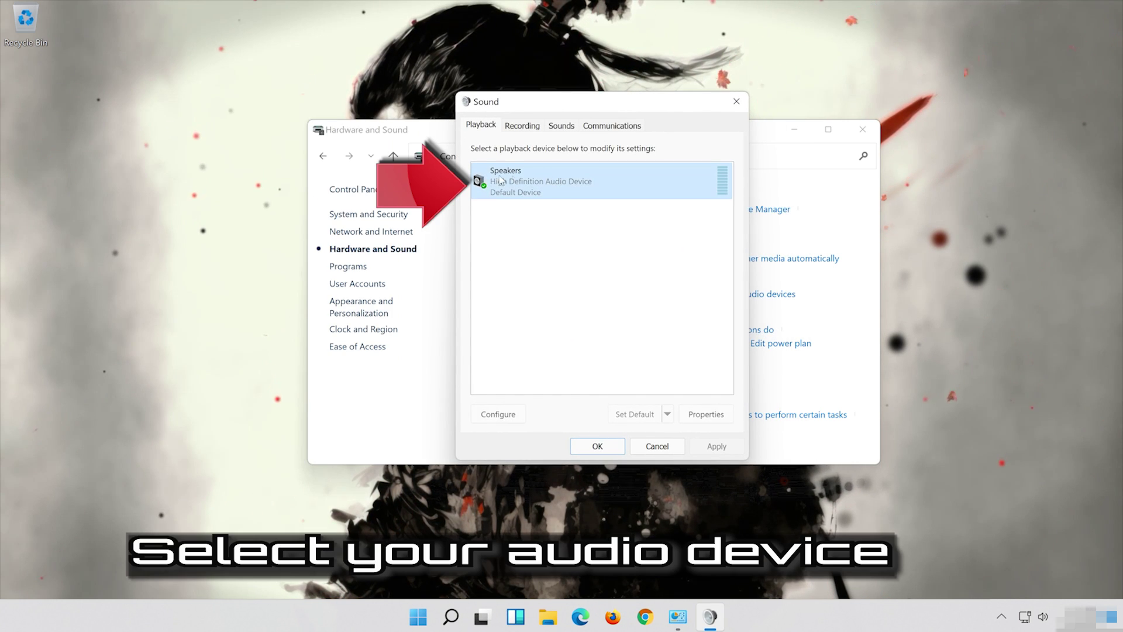
right_click(598, 195)
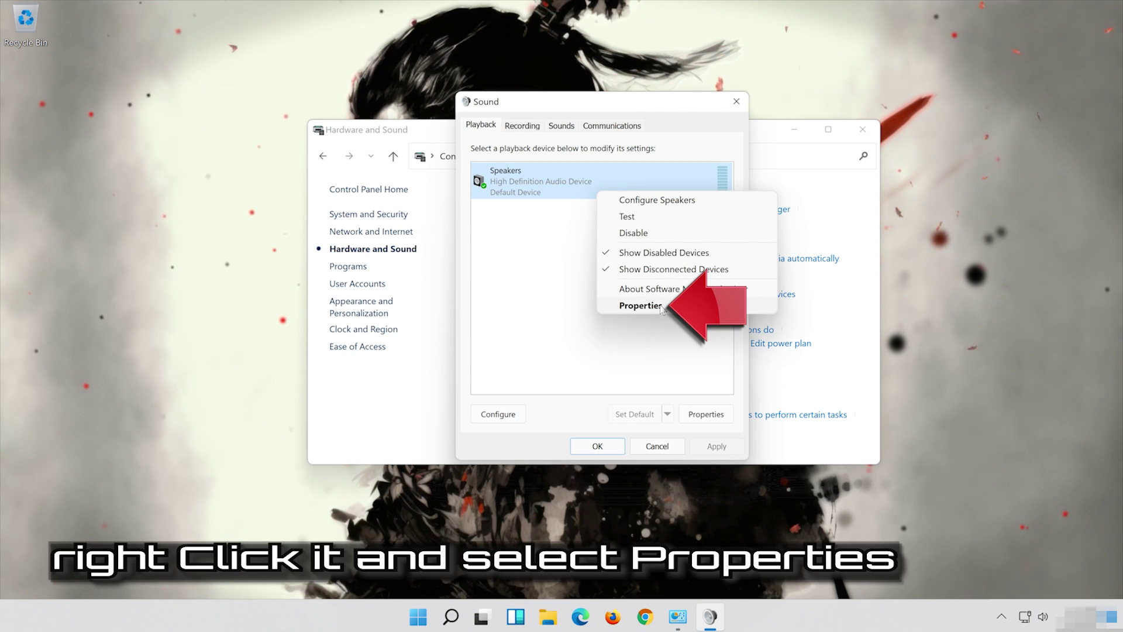
click(641, 305)
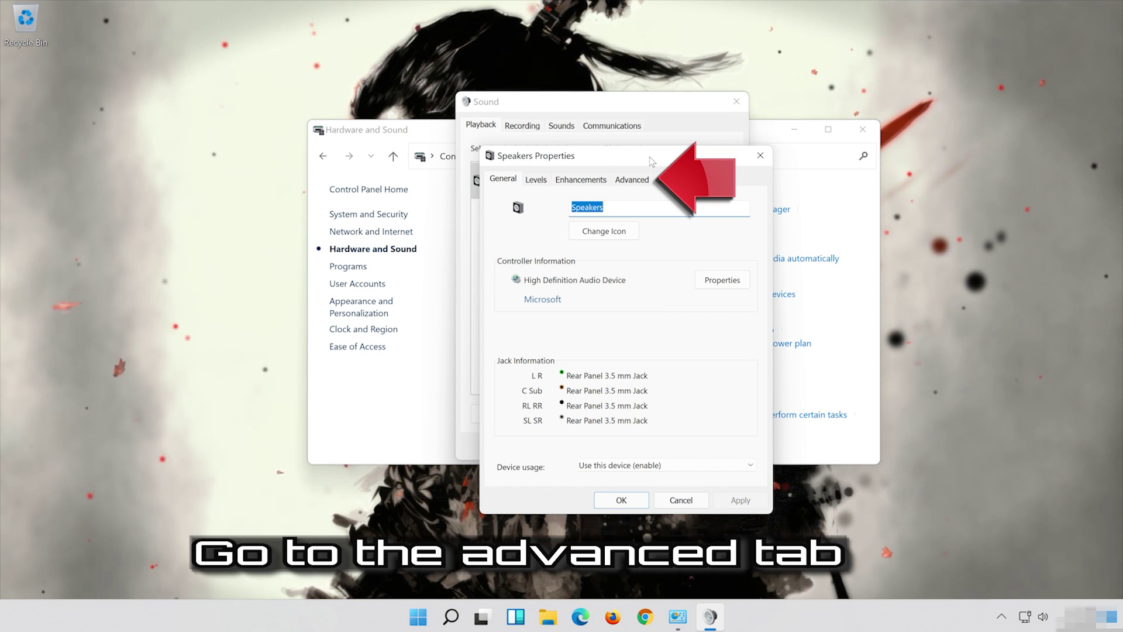
Step: Set the speakers' default format to 16 bit, 48000 Hz (DVD Quality) in the advanced properties and confirm the Sound settings
click(635, 178)
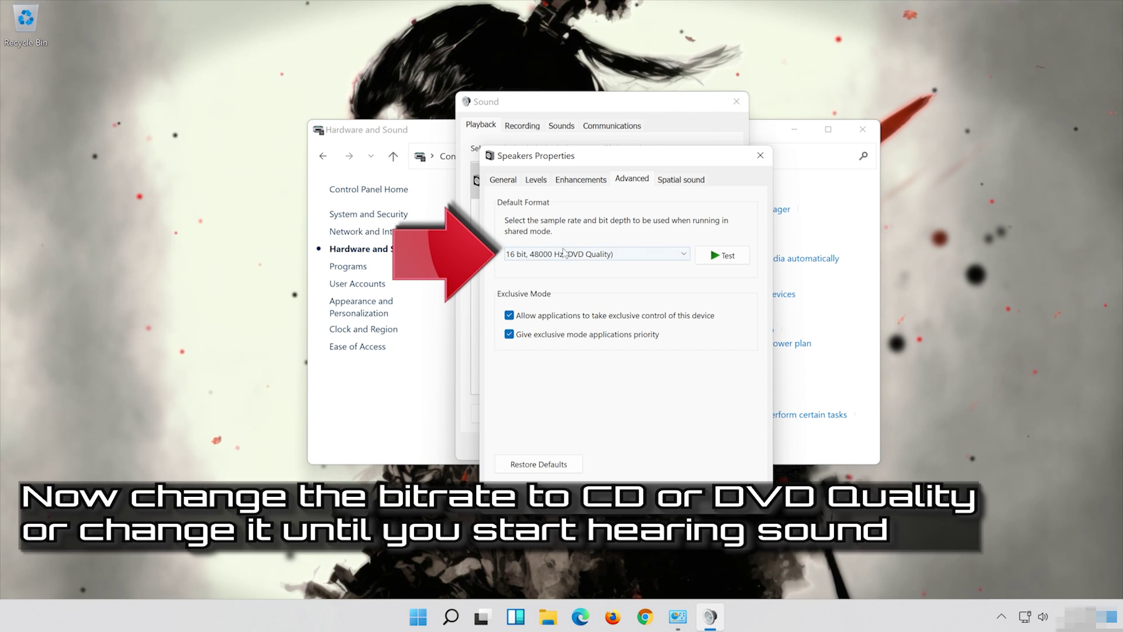
click(579, 253)
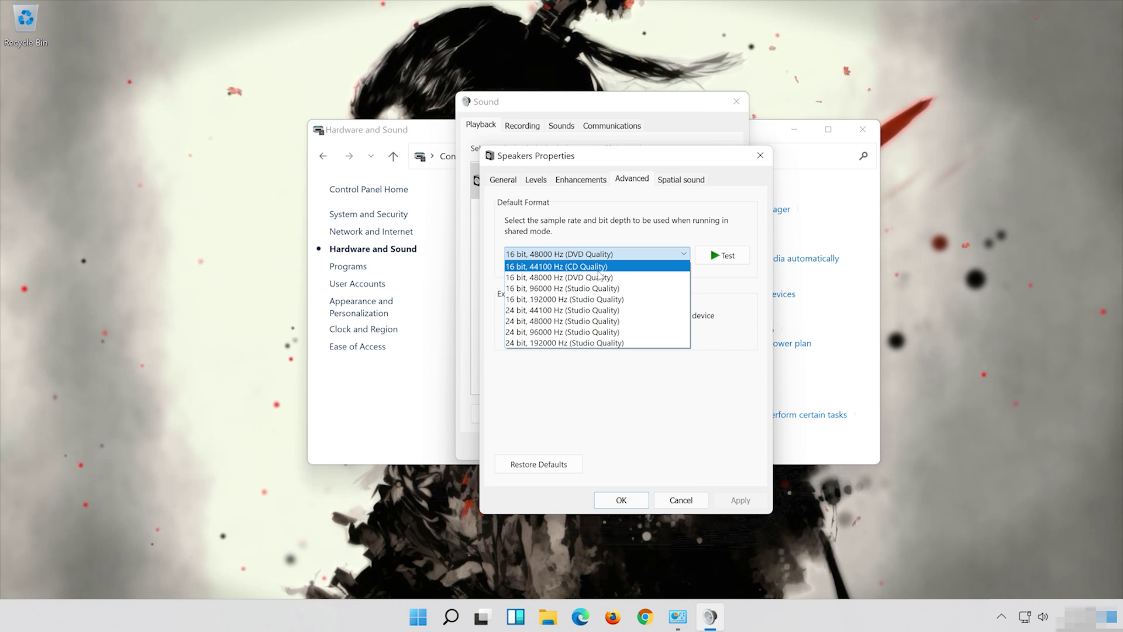
click(602, 279)
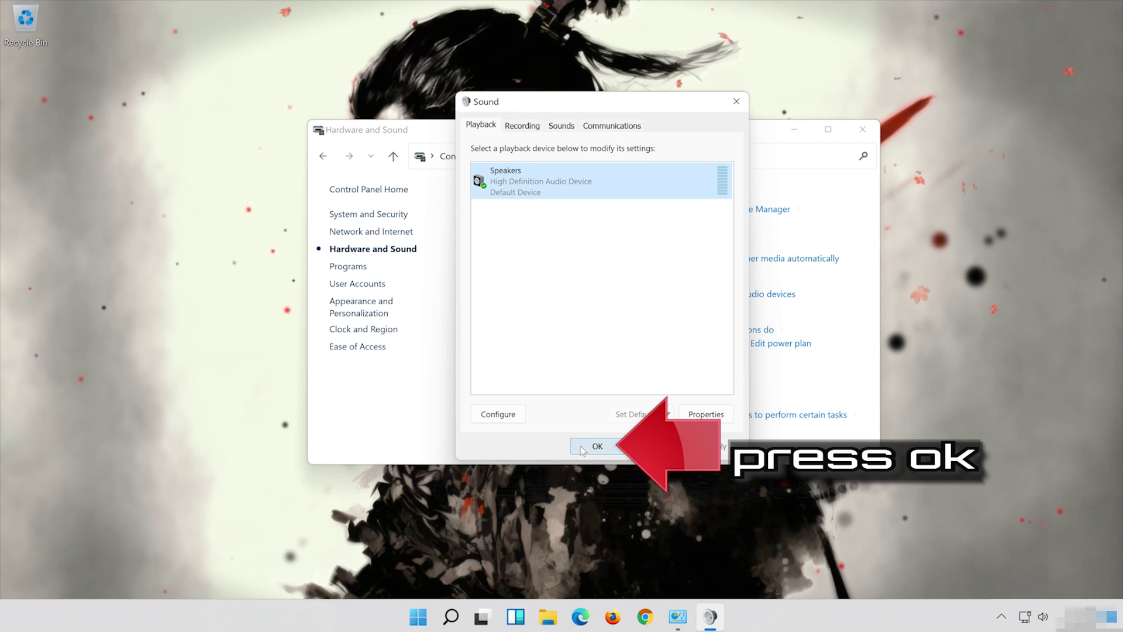
click(581, 447)
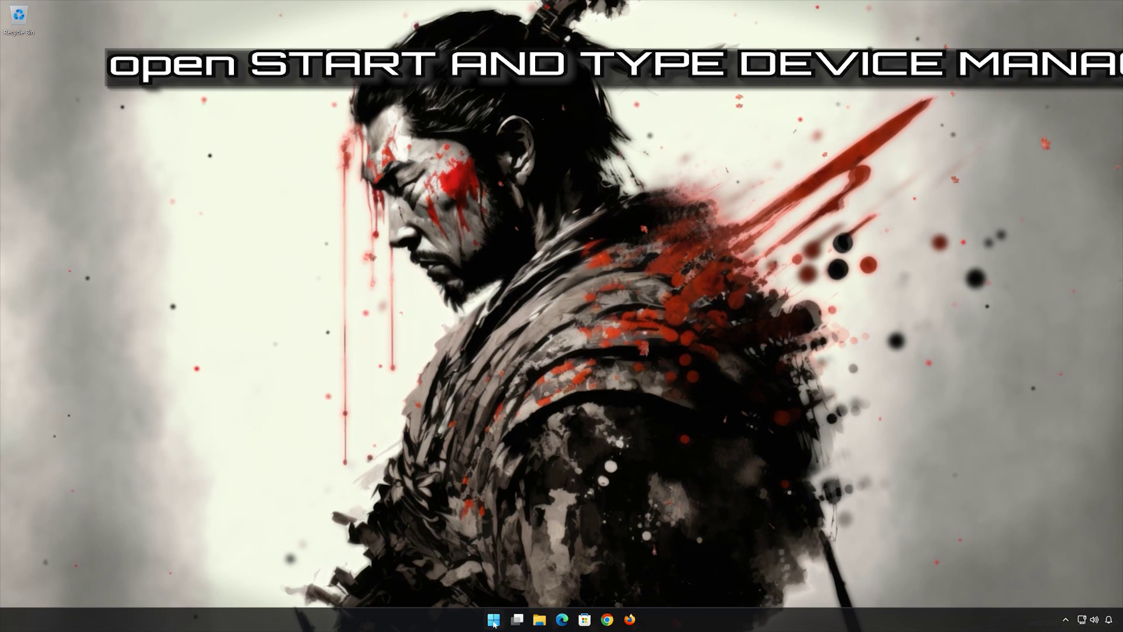
Step: Search for "device manager", open Device Manager and expand the Sound, video and game controllers category
click(495, 622)
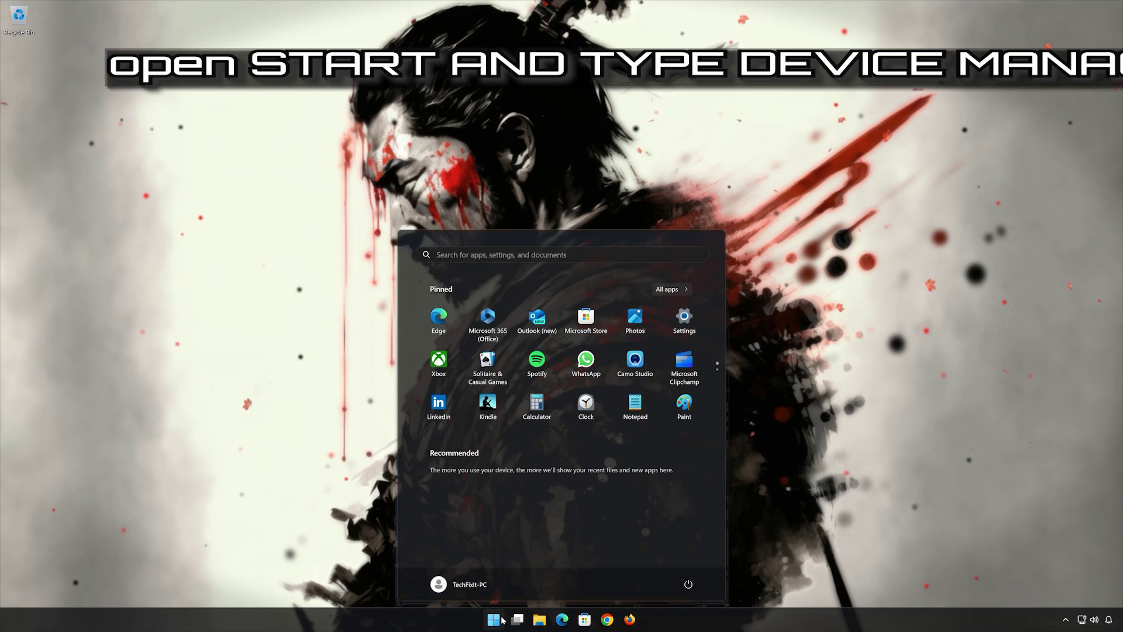
text(devic)
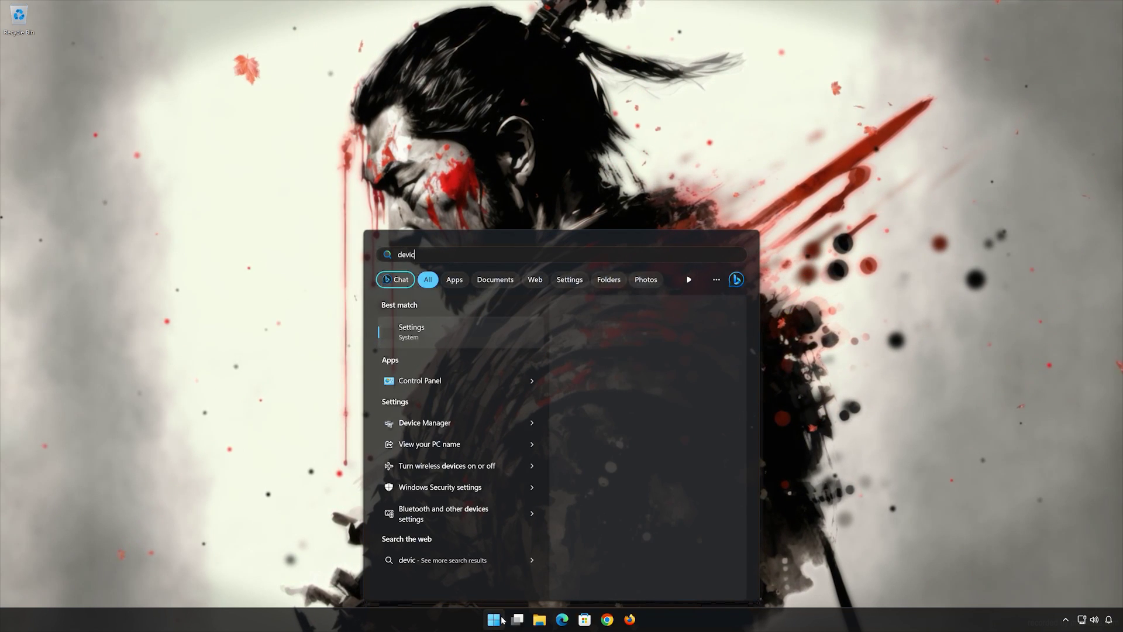
text(e manager)
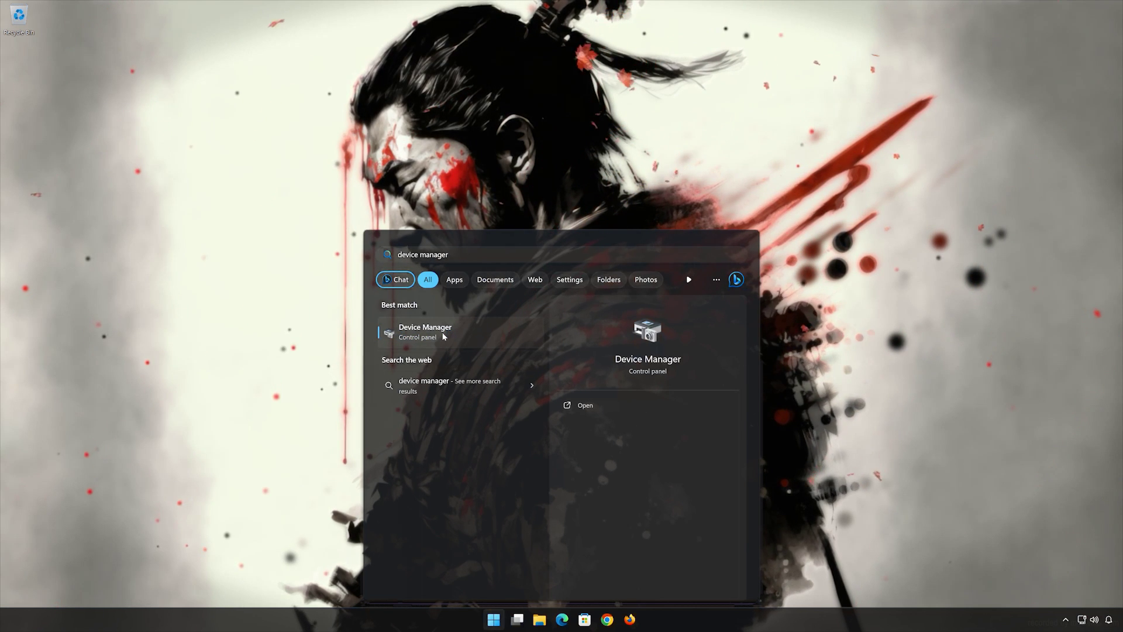
click(443, 335)
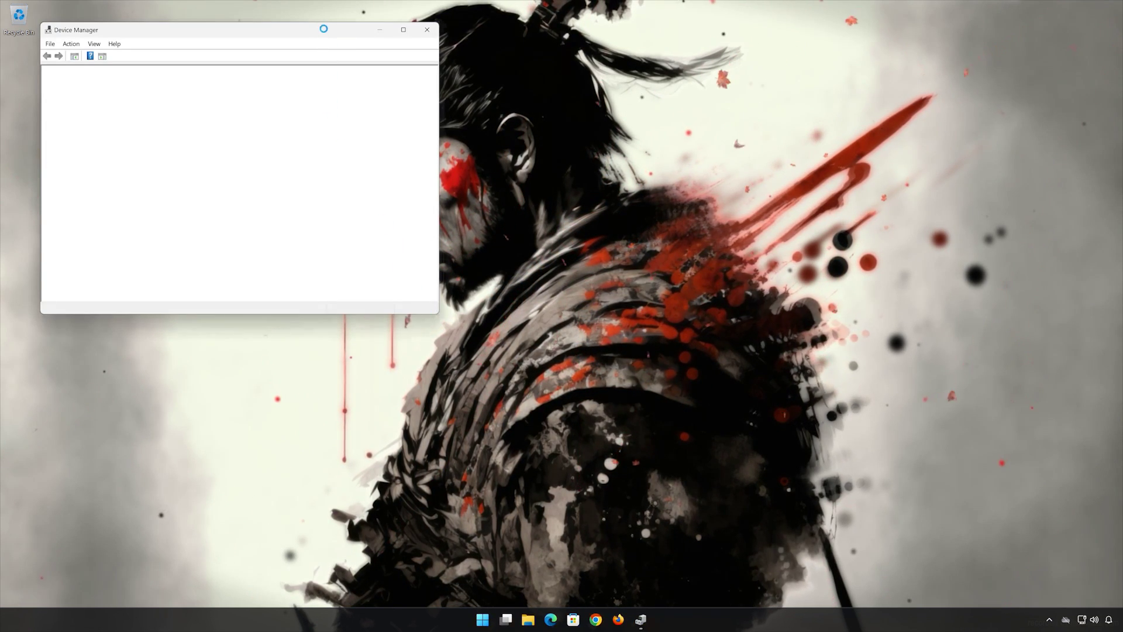
drag(324, 28, 690, 137)
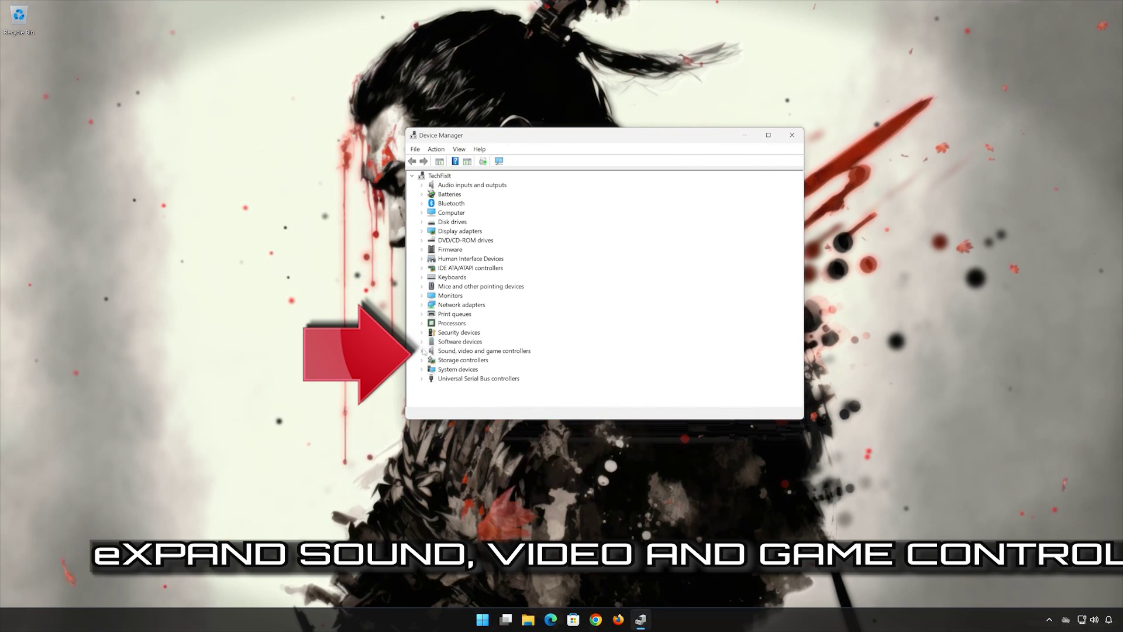
click(422, 352)
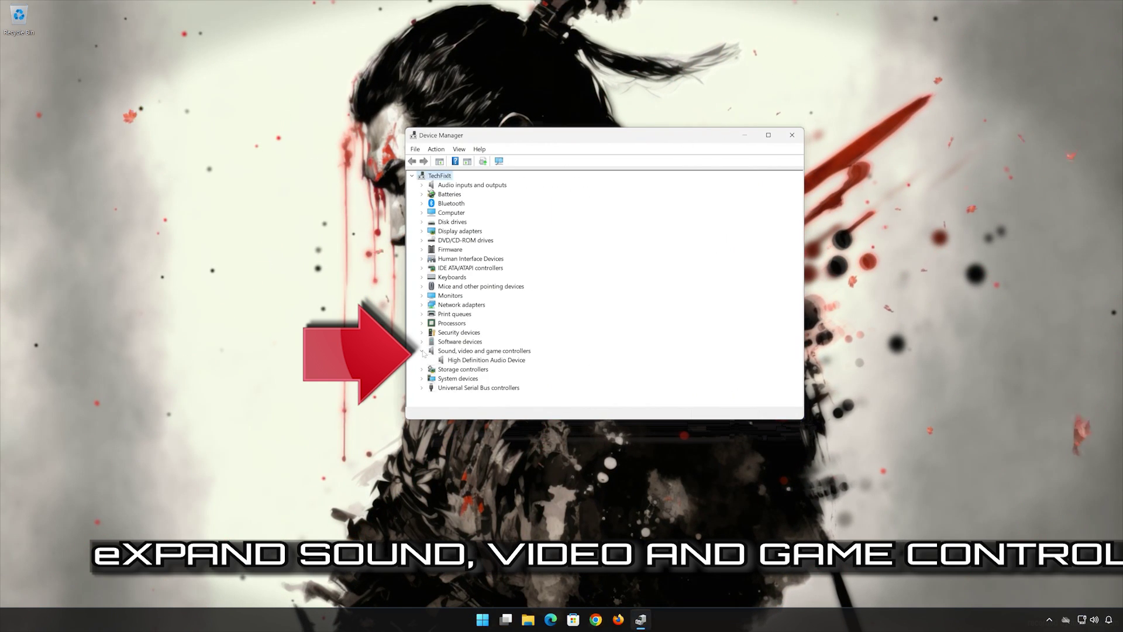
Step: Open the properties of the High Definition Audio Device and show its driver information
click(487, 361)
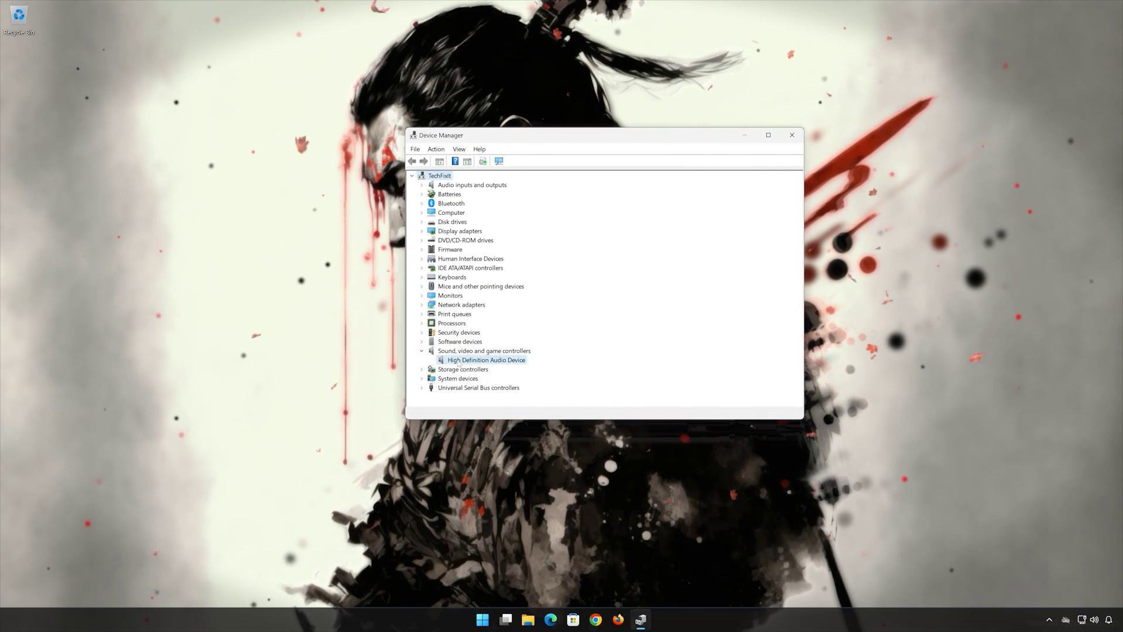
right_click(487, 361)
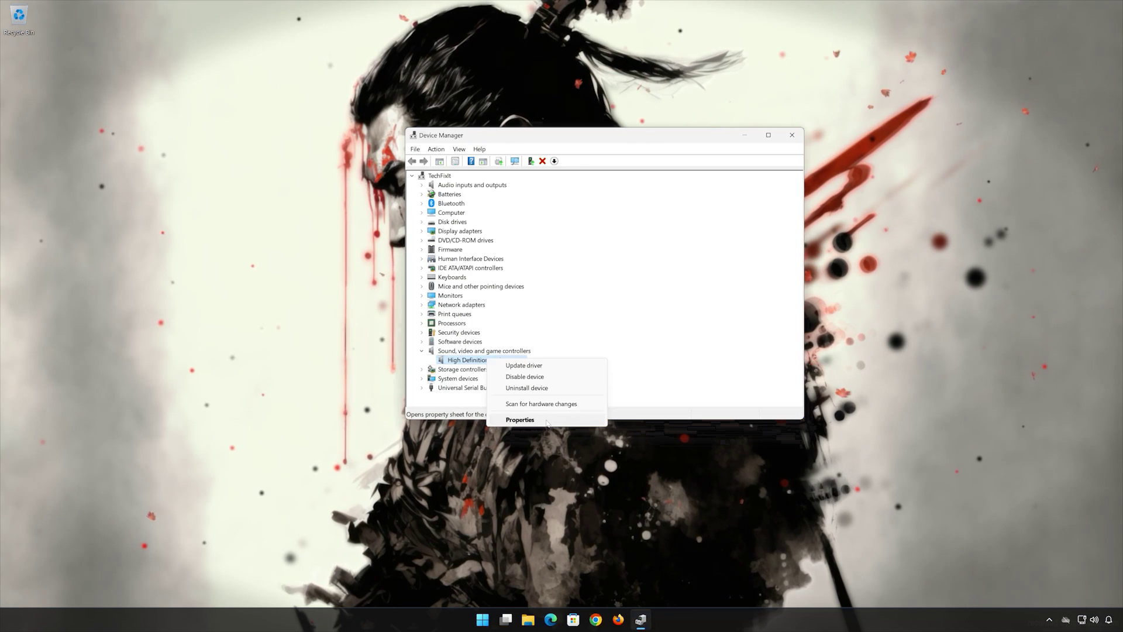
click(520, 420)
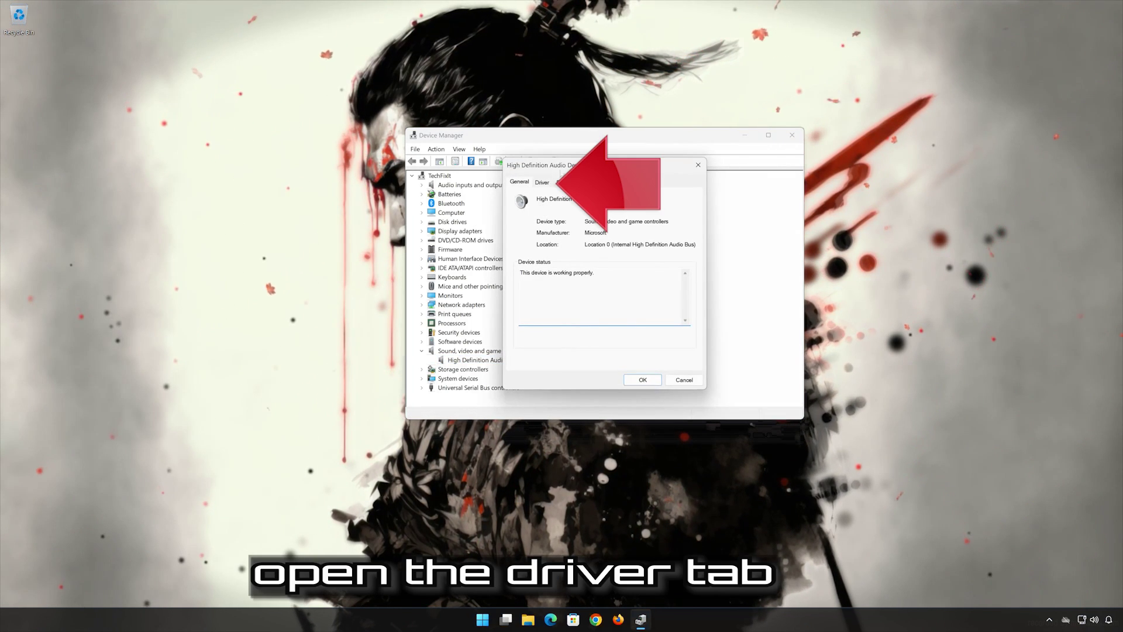
click(540, 183)
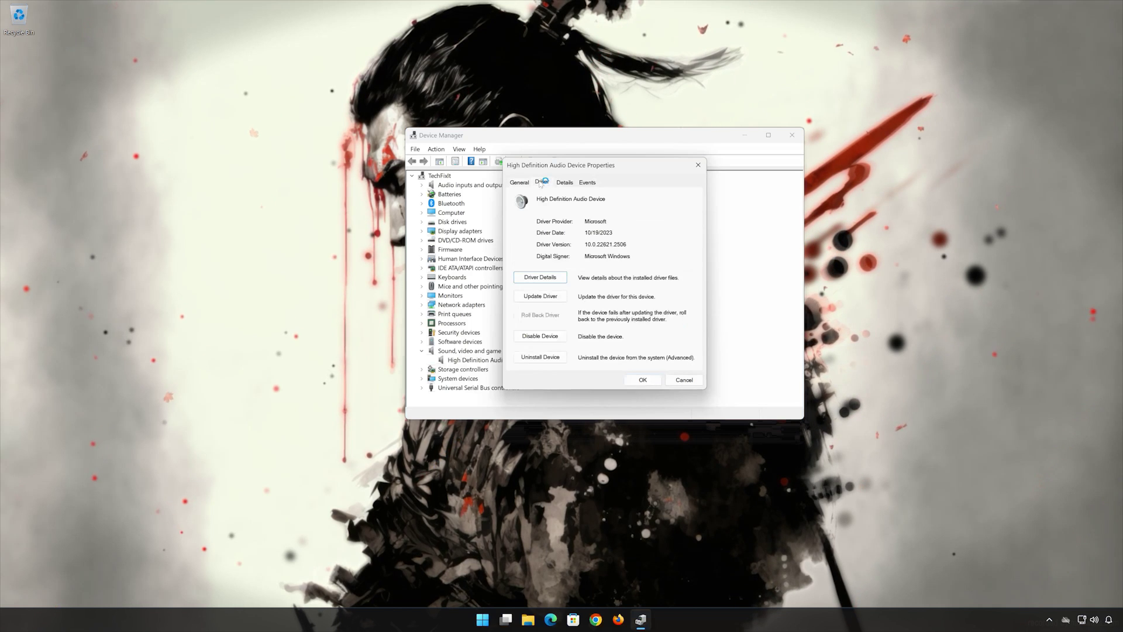
Step: Update the driver manually by picking High Definition Audio Device from the drivers available on the computer, accept the compatibility warning and close the wizard
click(524, 299)
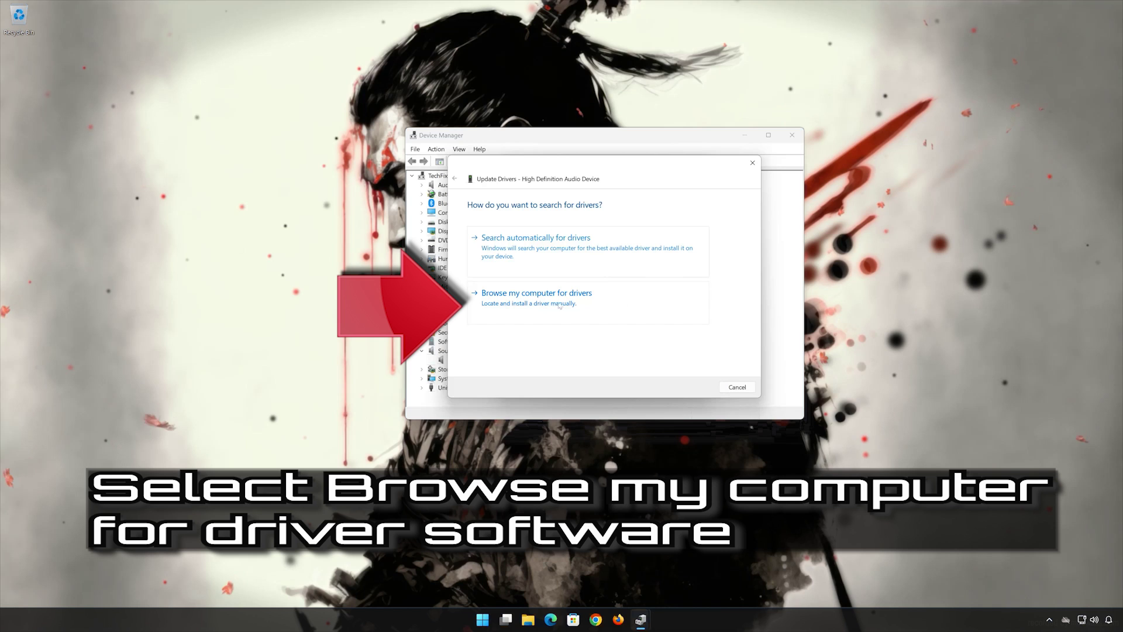
click(534, 304)
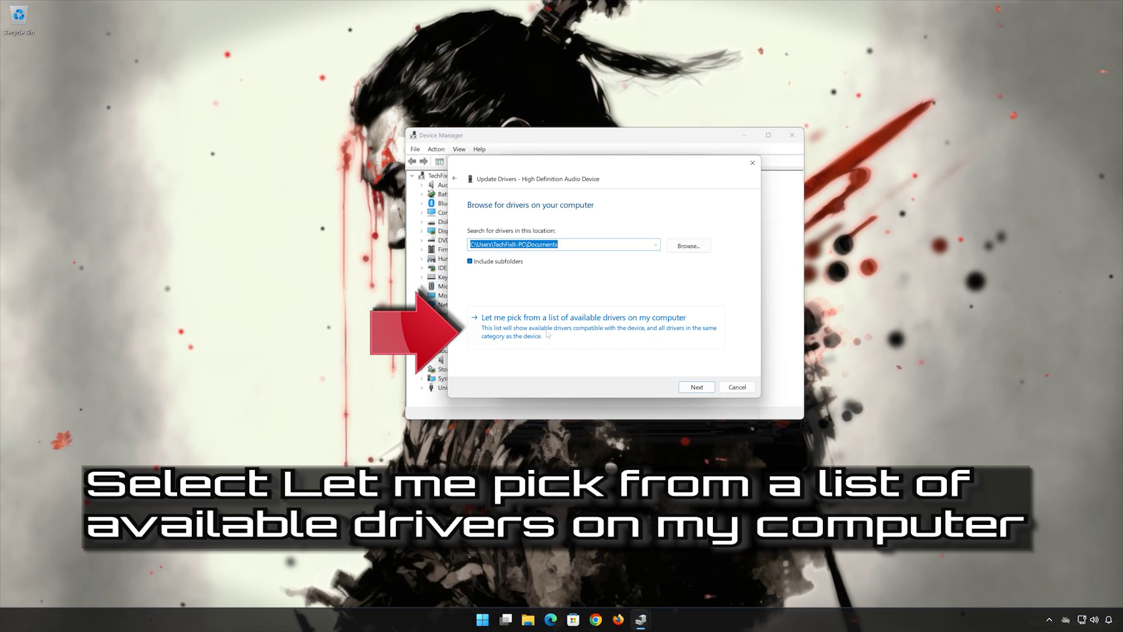
click(581, 334)
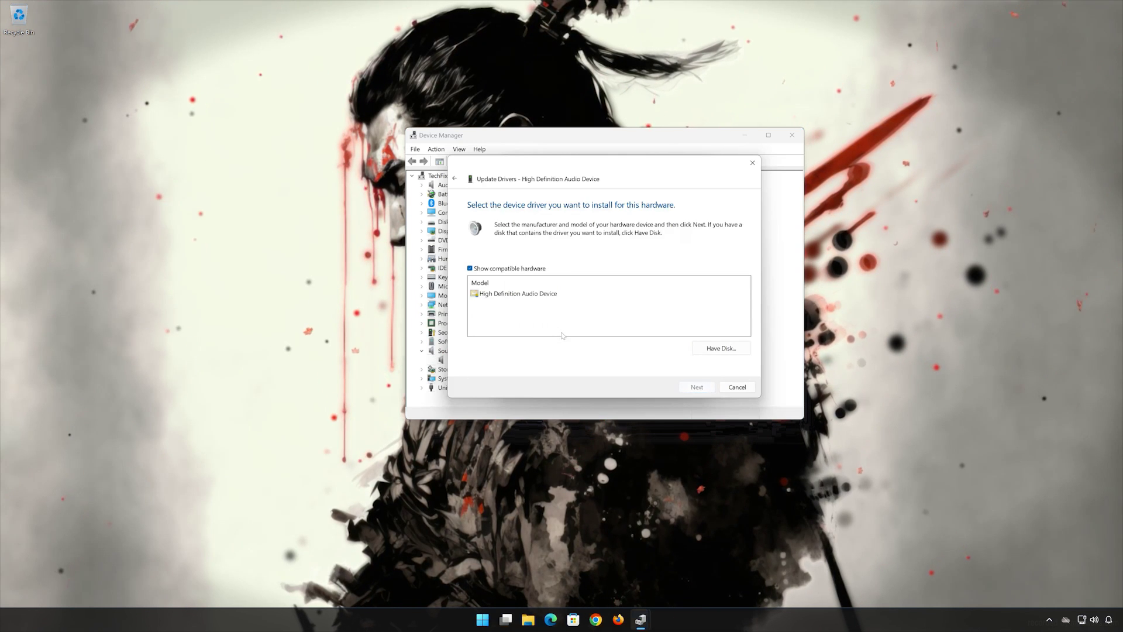
click(542, 295)
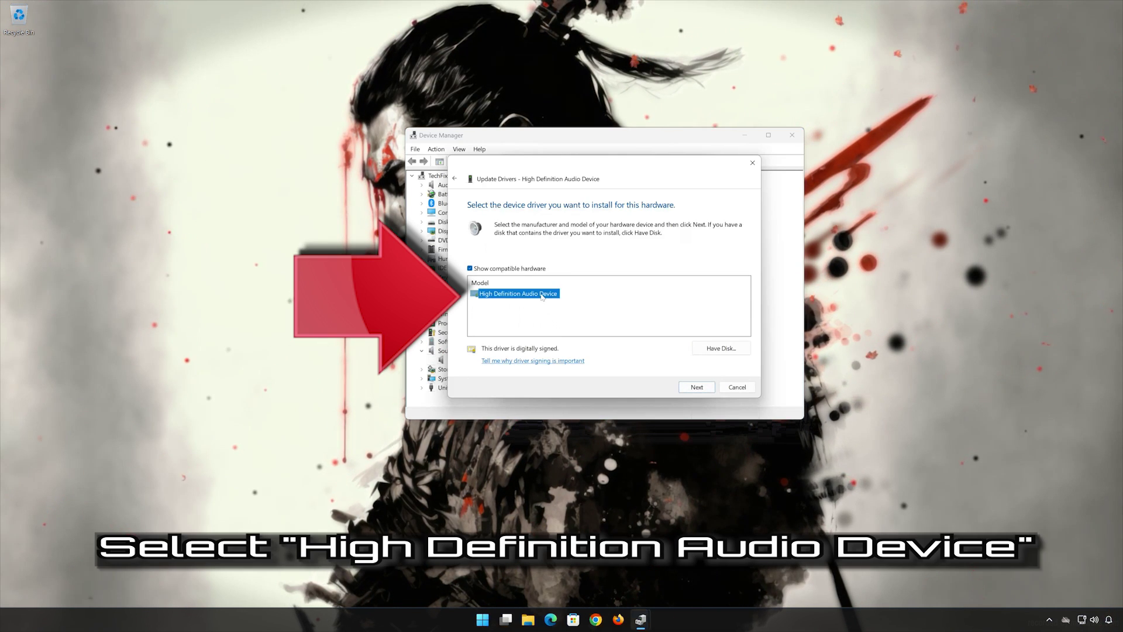
click(696, 388)
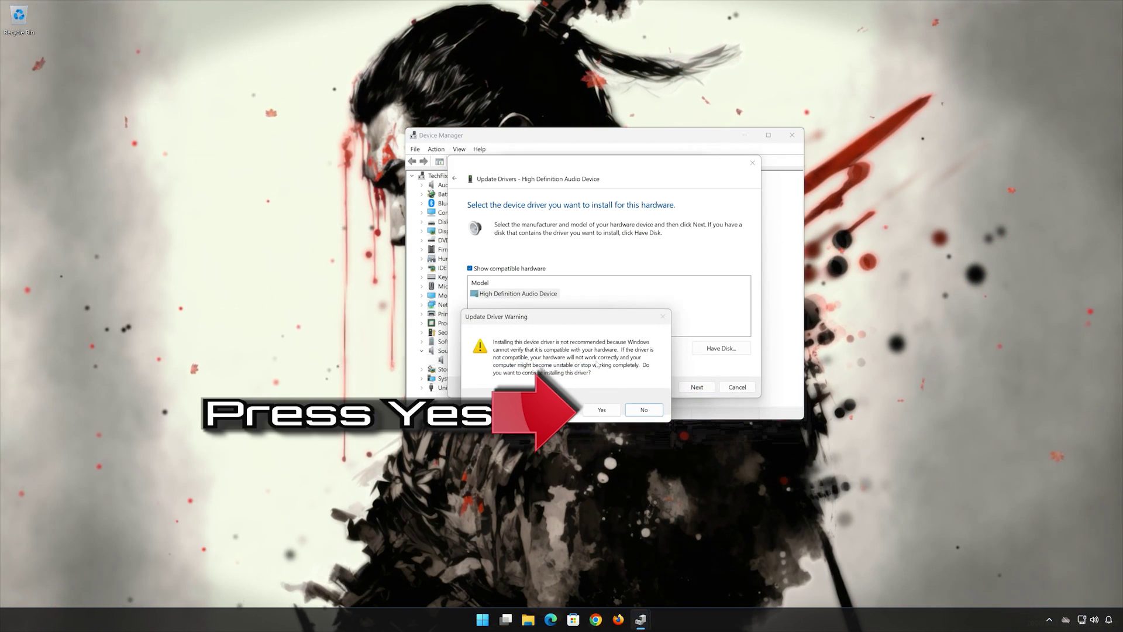
click(610, 414)
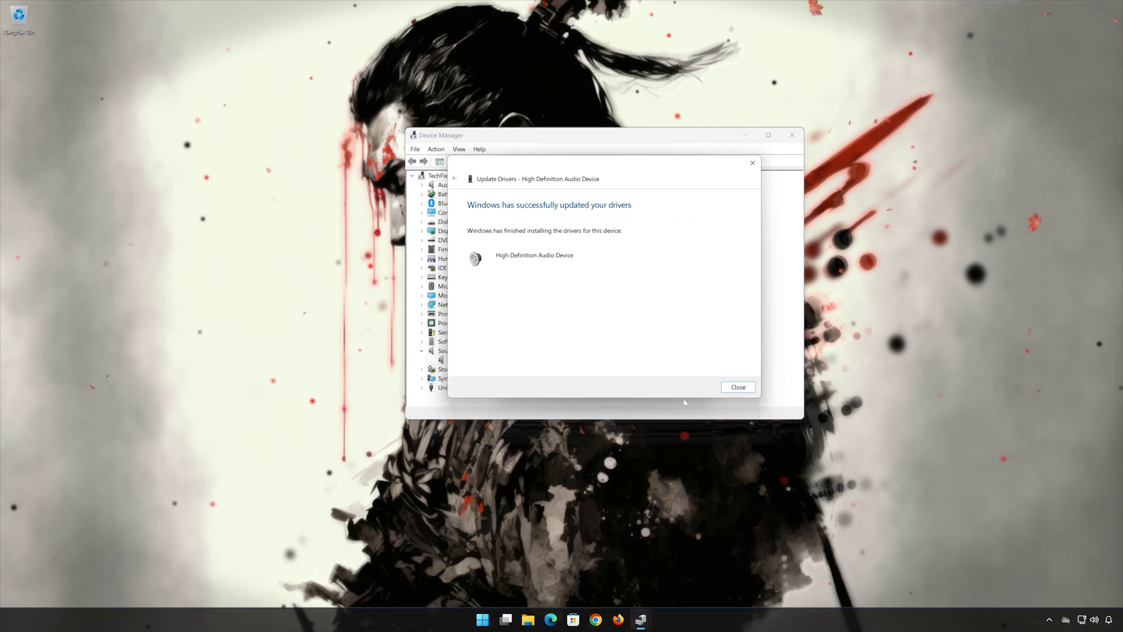
click(735, 391)
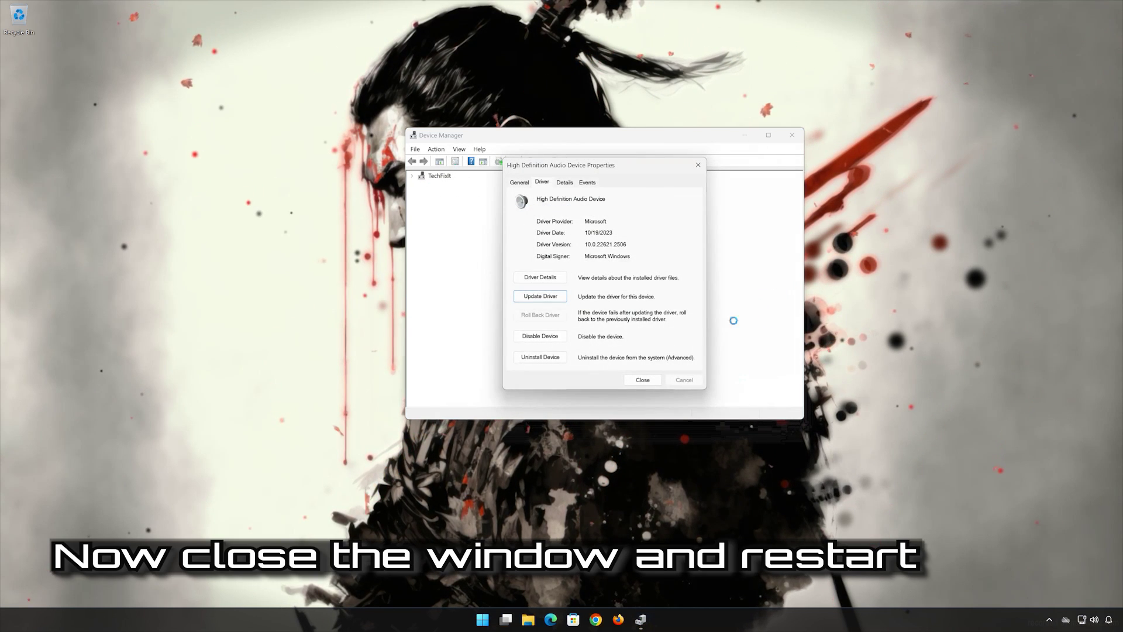
Step: Close Device Manager and restart the computer
click(791, 135)
click(494, 618)
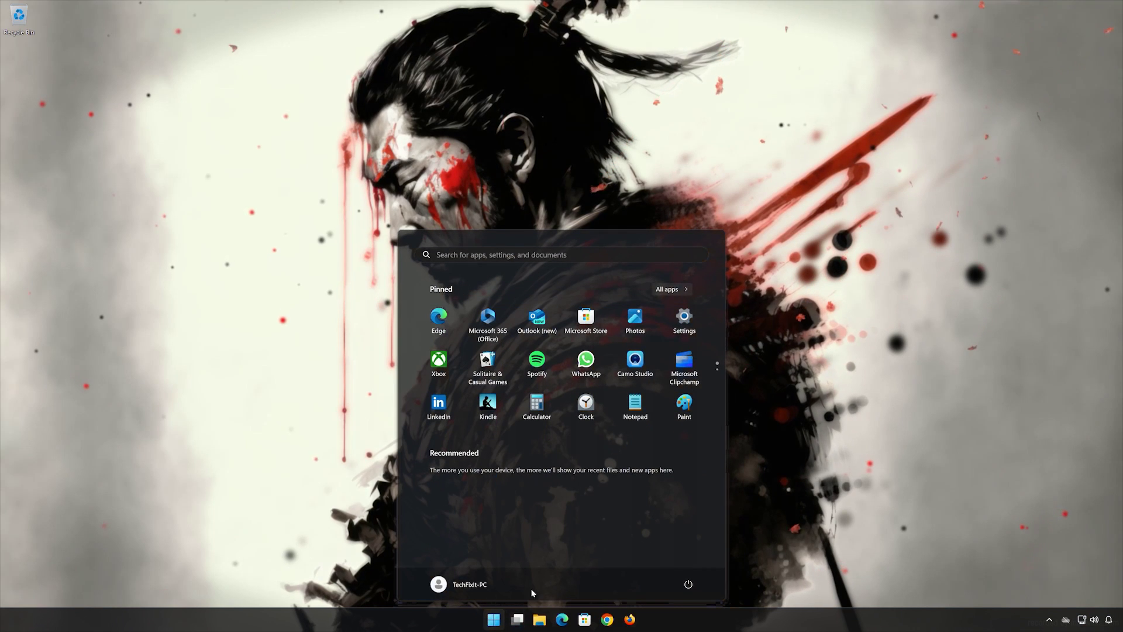
click(688, 584)
click(689, 566)
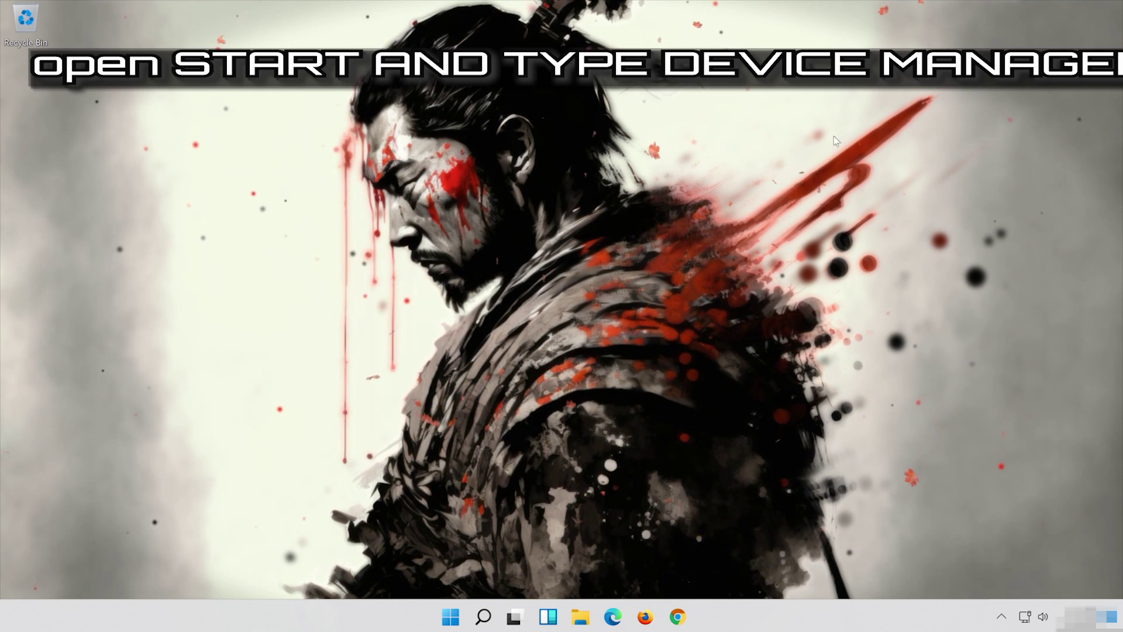
Step: Find Device Manager by searching for "device manager", open it and expand Sound, video and game controllers to reach the audio device
click(475, 625)
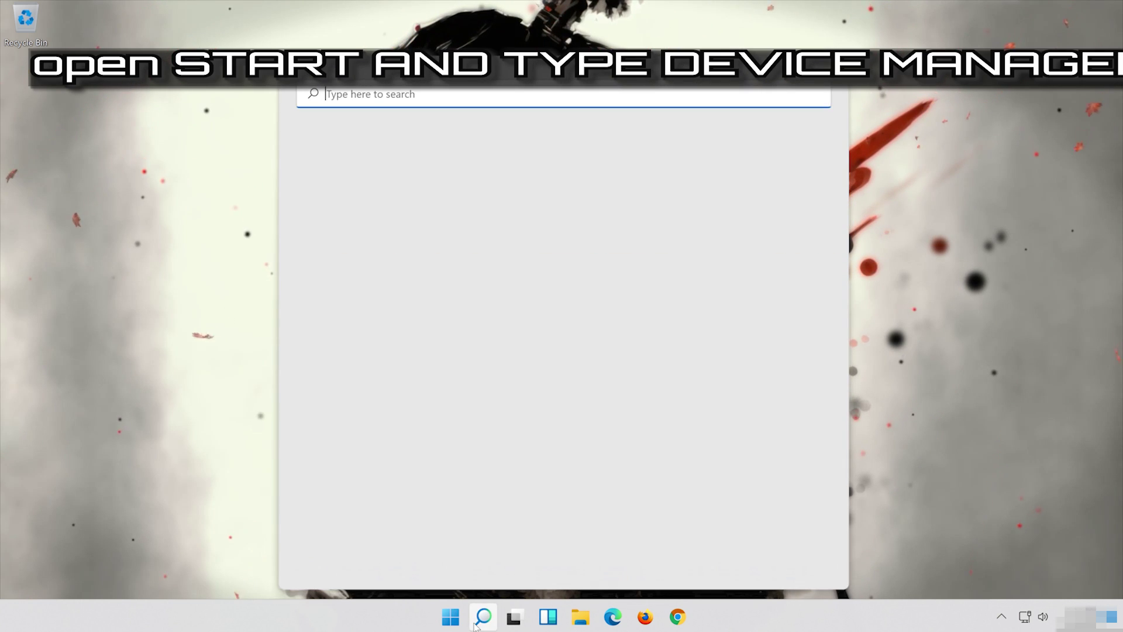
text(device m)
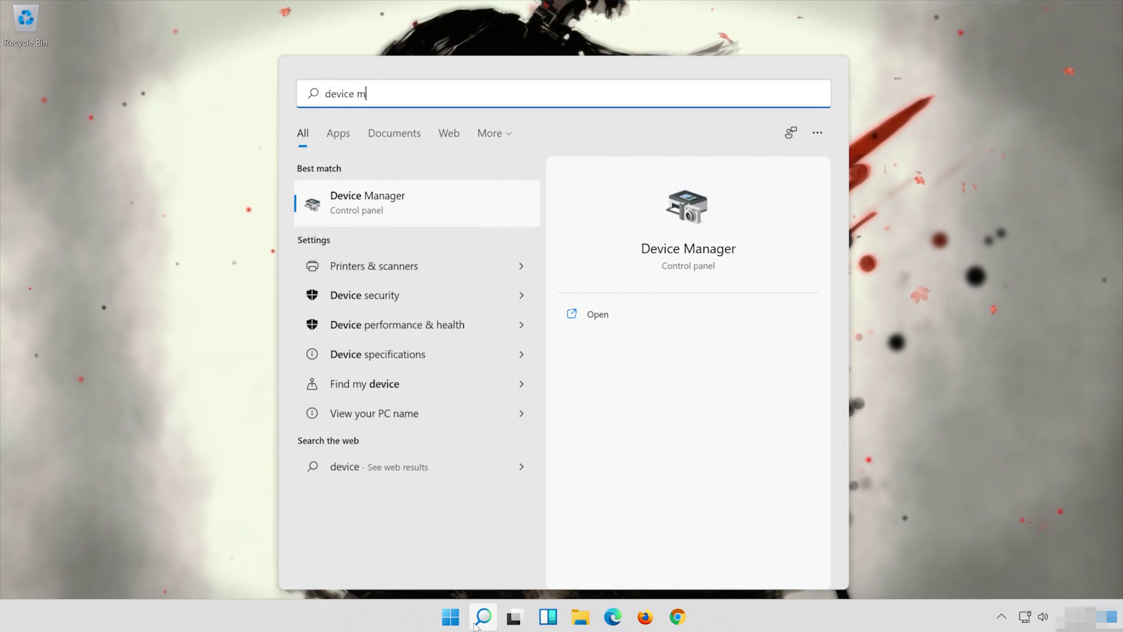
text(anager)
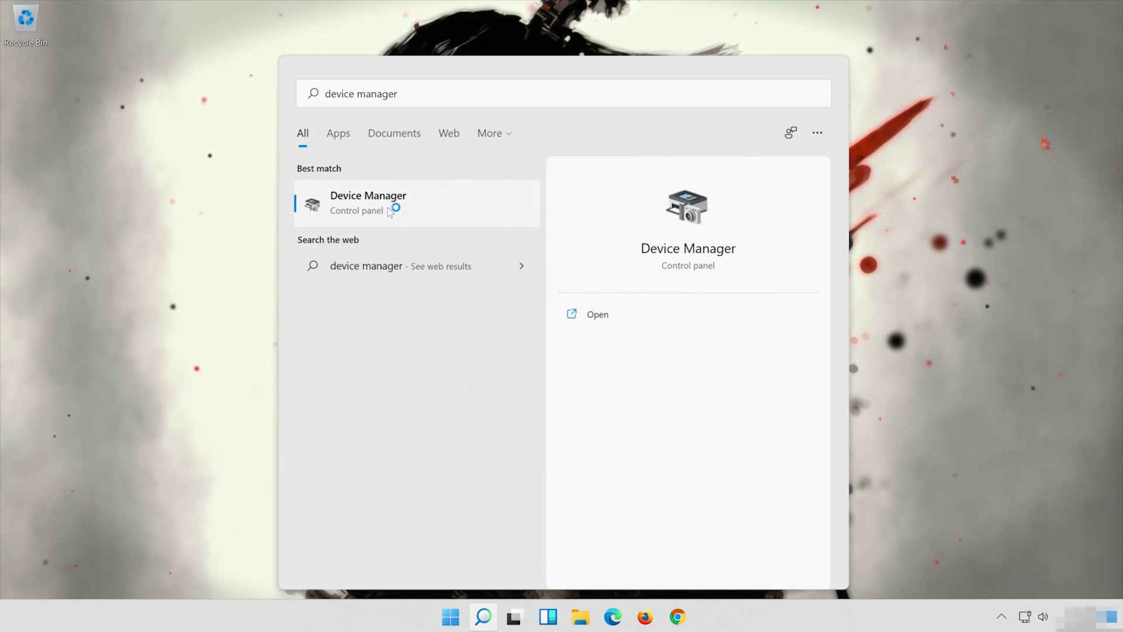
click(389, 210)
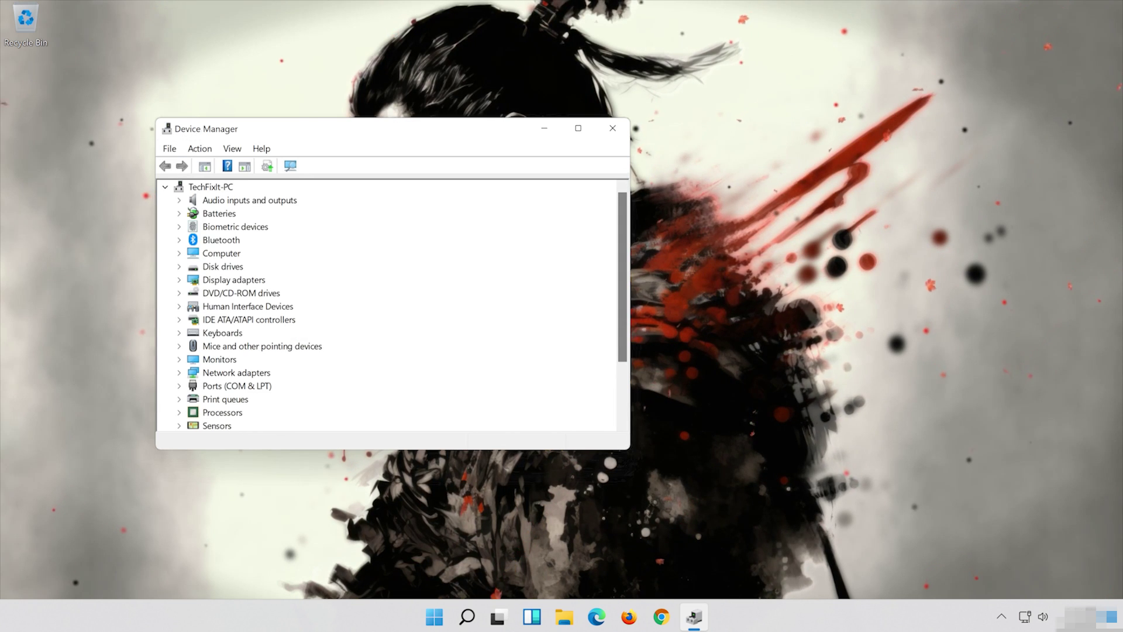
drag(193, 134, 442, 139)
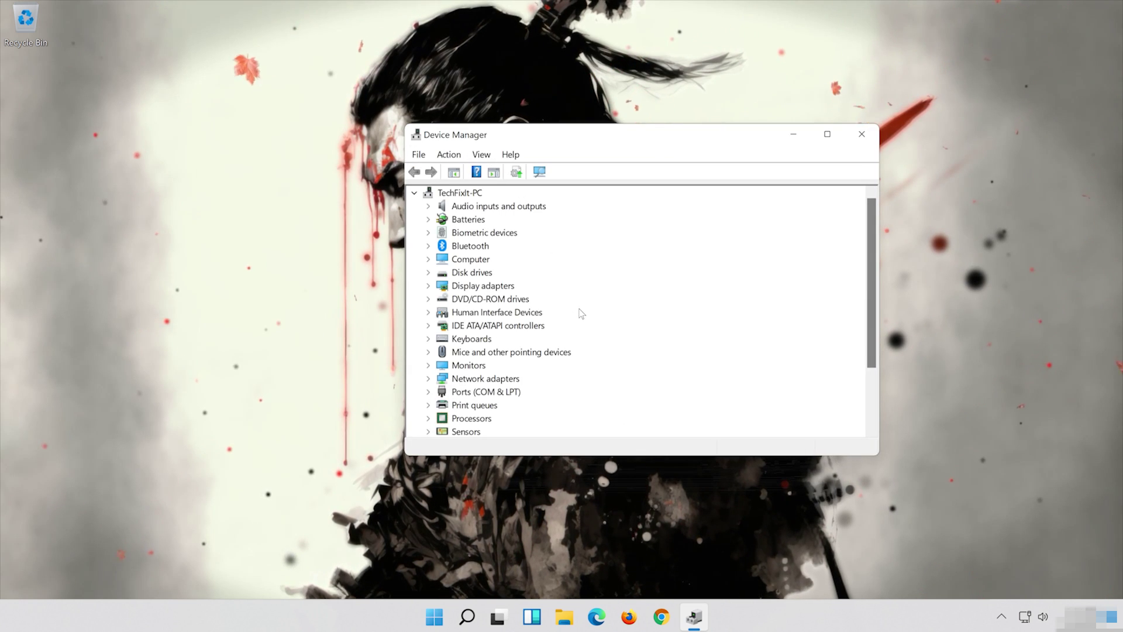
scroll(579, 311, down, 2)
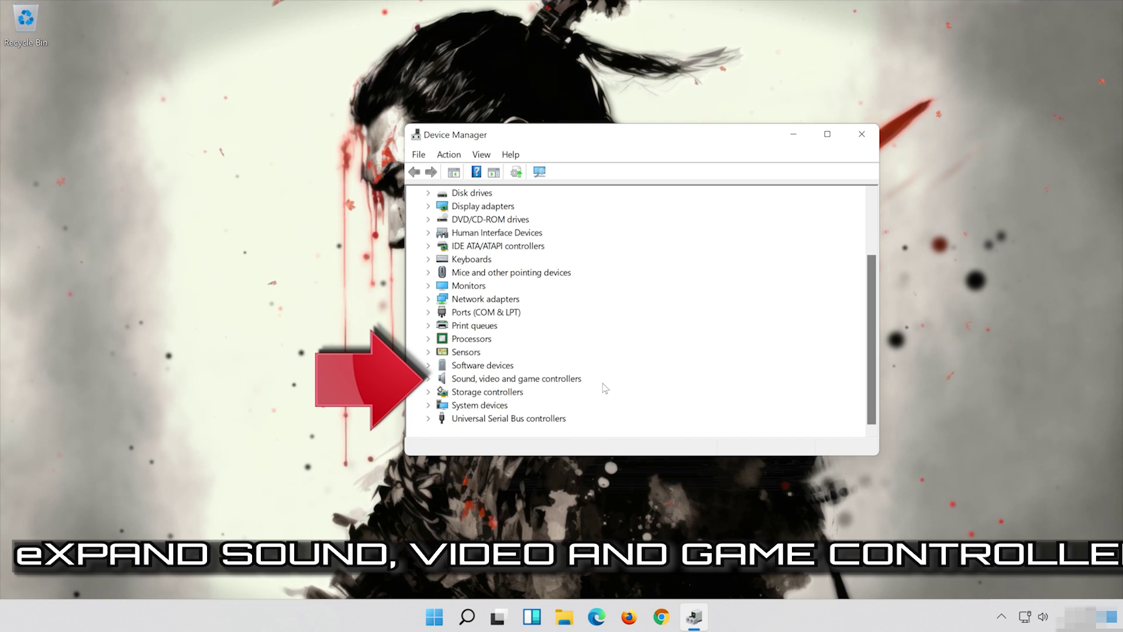
click(428, 380)
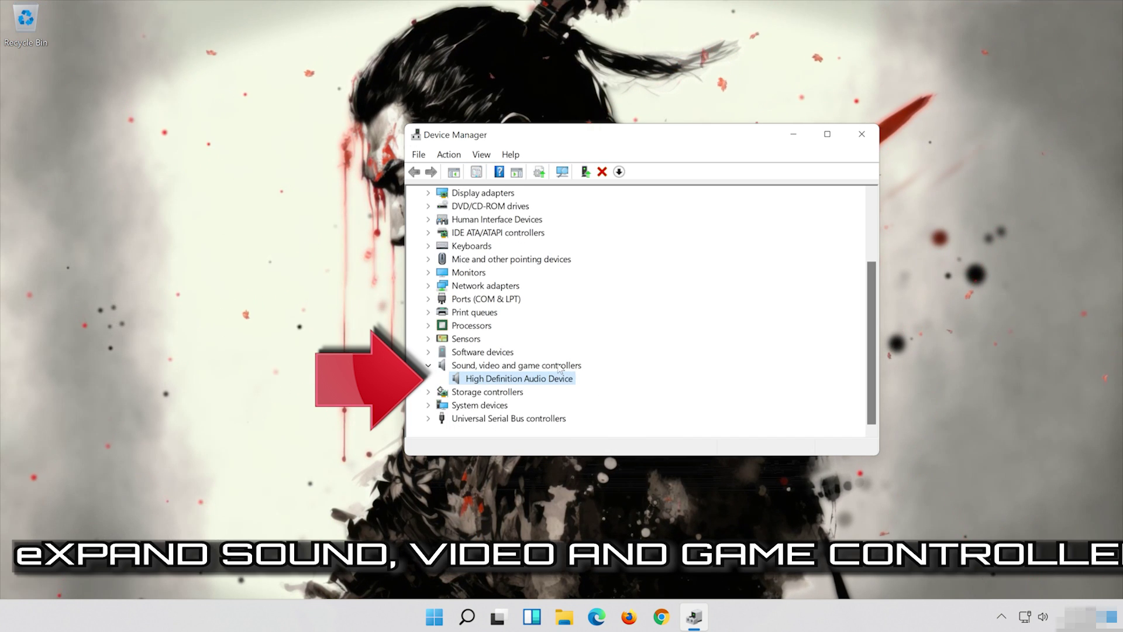
Step: Uninstall the High Definition Audio Device from the driver section of its properties and confirm the removal
right_click(519, 381)
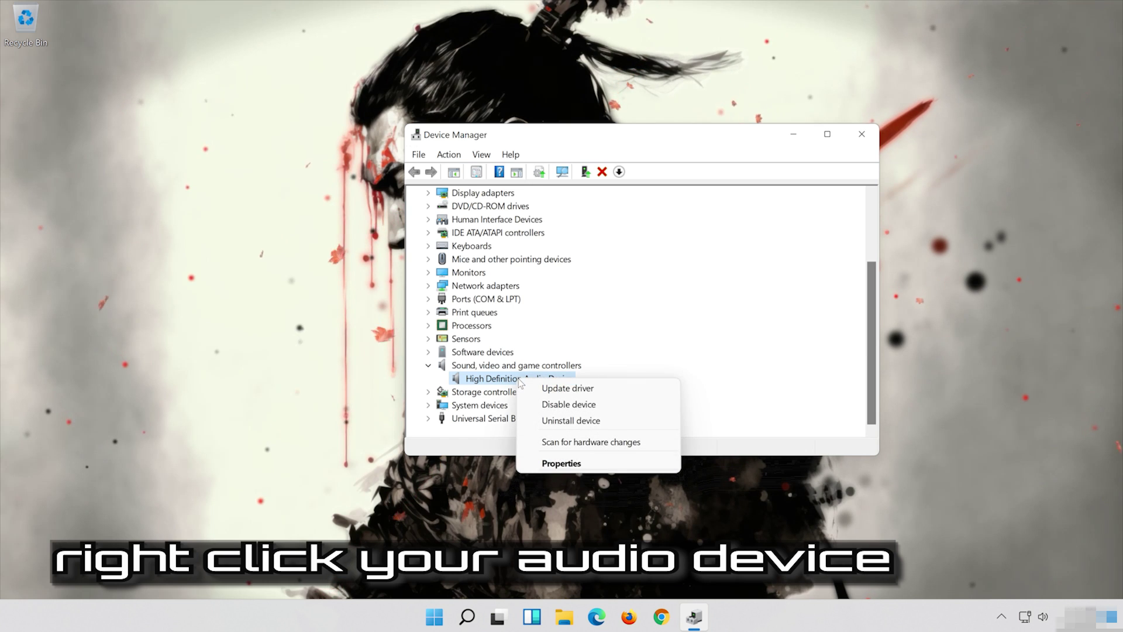
click(561, 463)
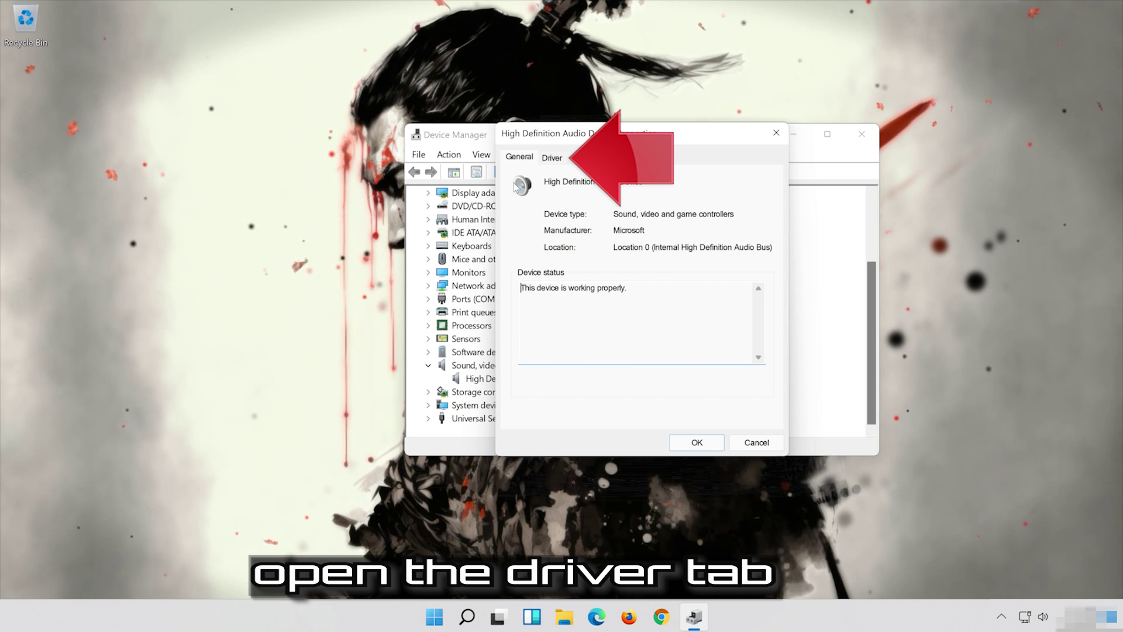
click(549, 158)
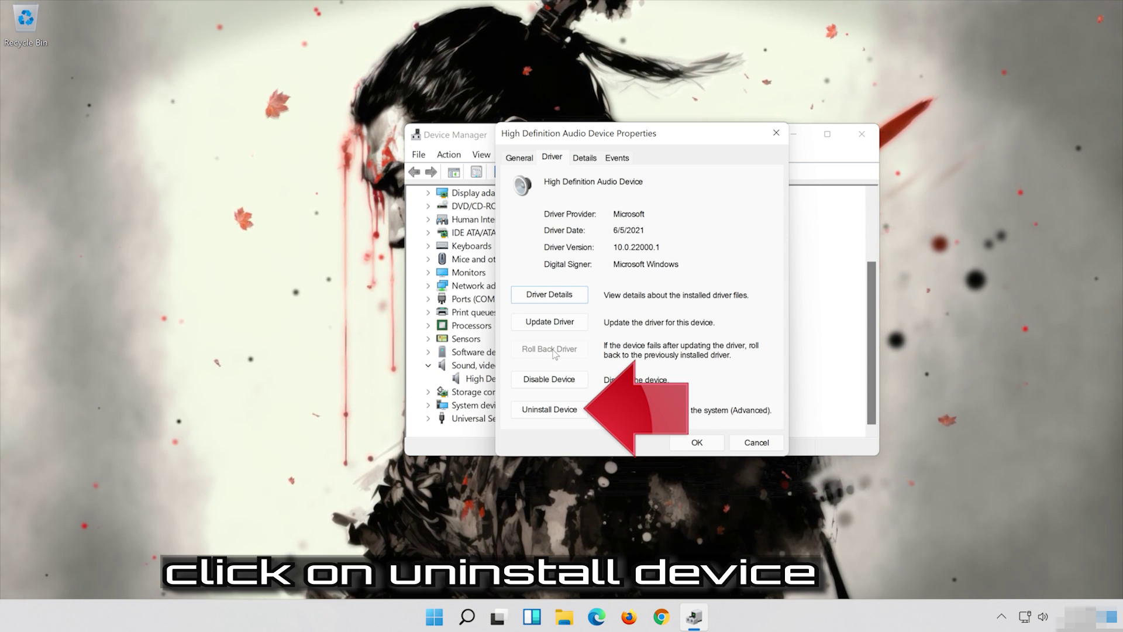
click(550, 417)
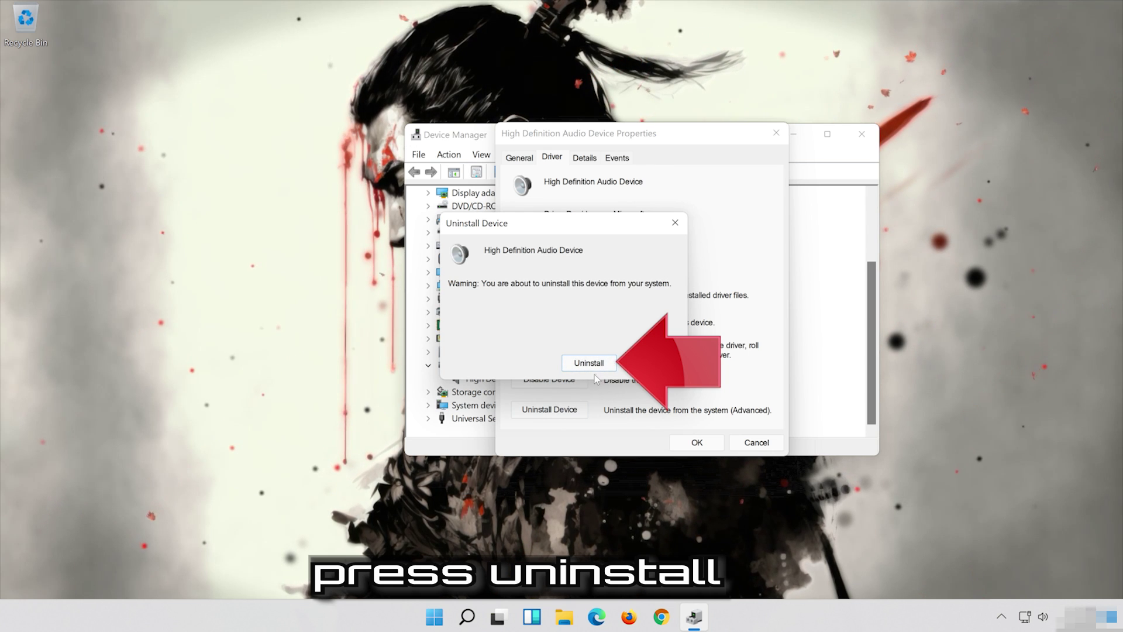
click(592, 363)
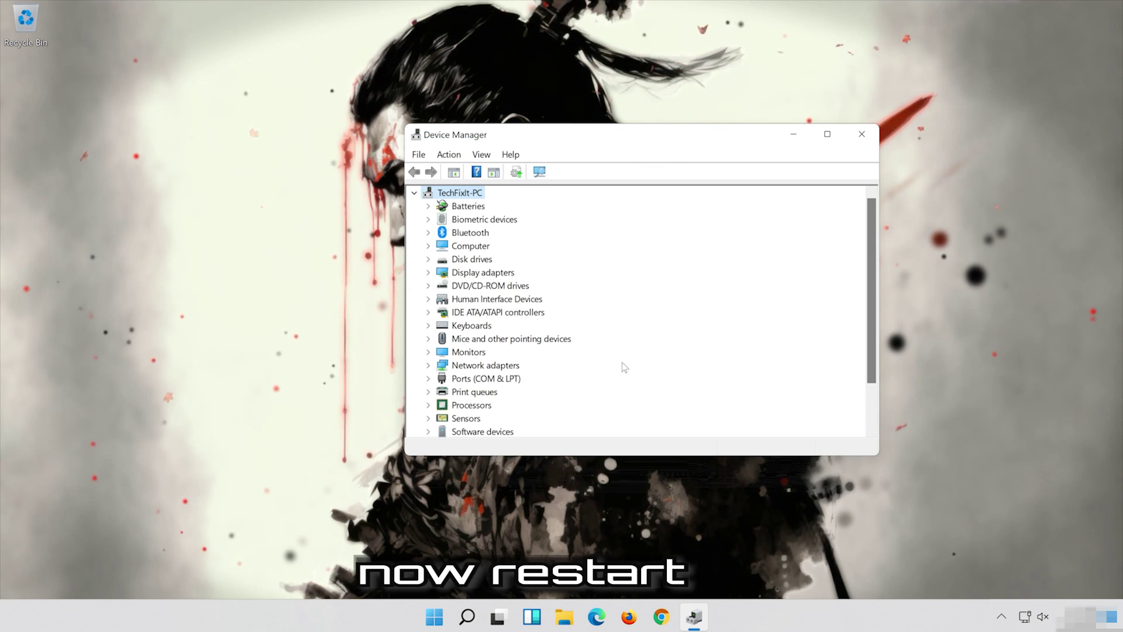
Step: Close Device Manager and restart the computer
click(860, 134)
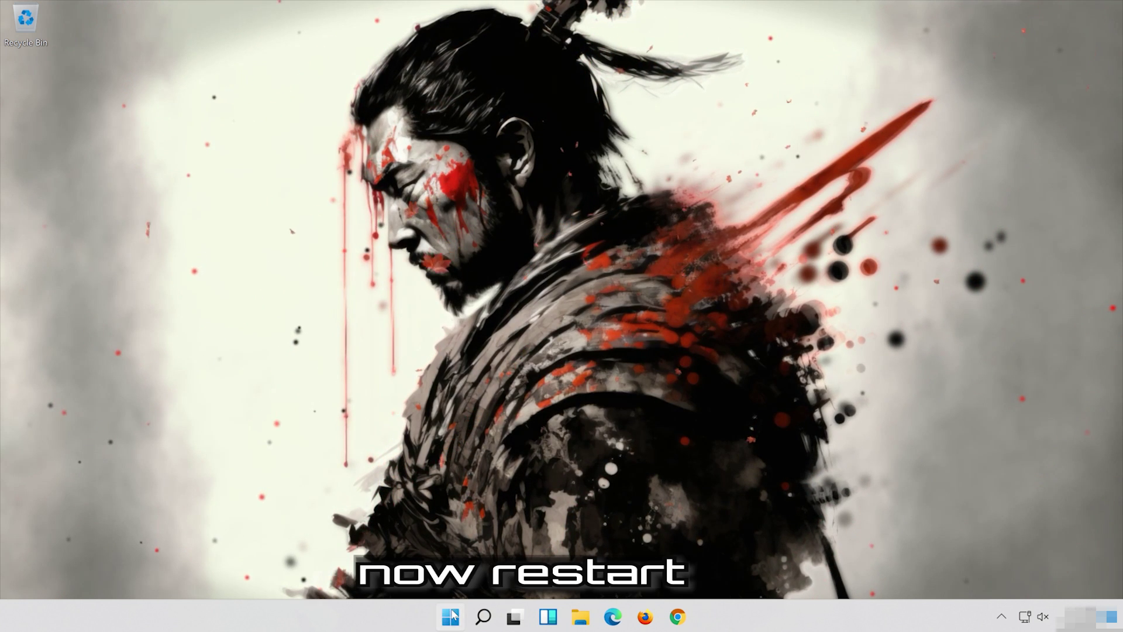
click(451, 617)
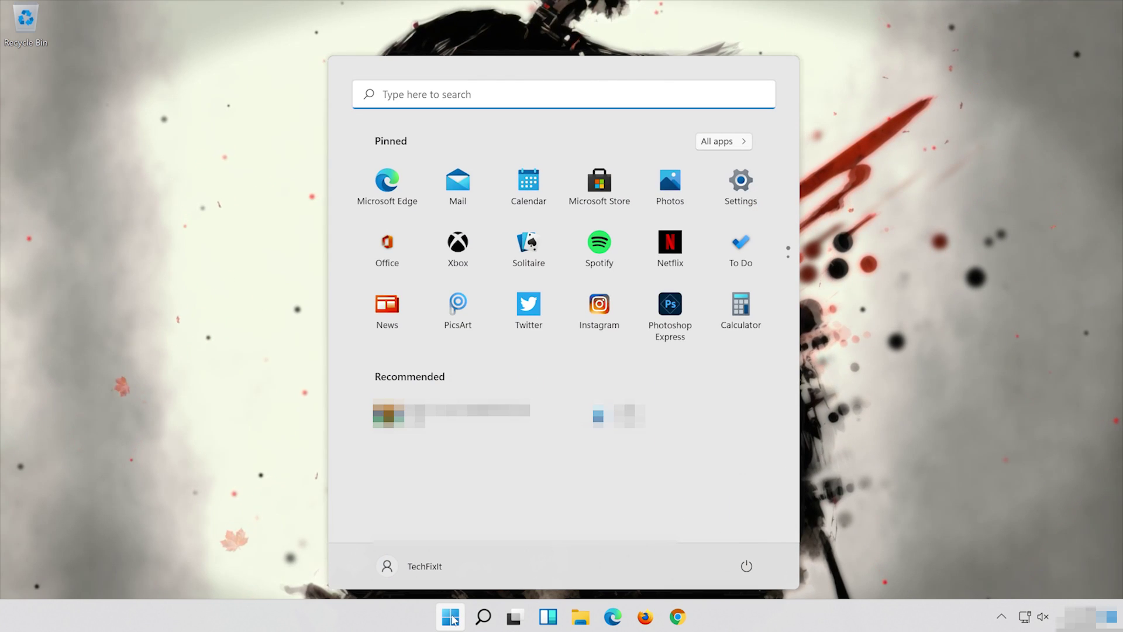
click(746, 566)
click(760, 543)
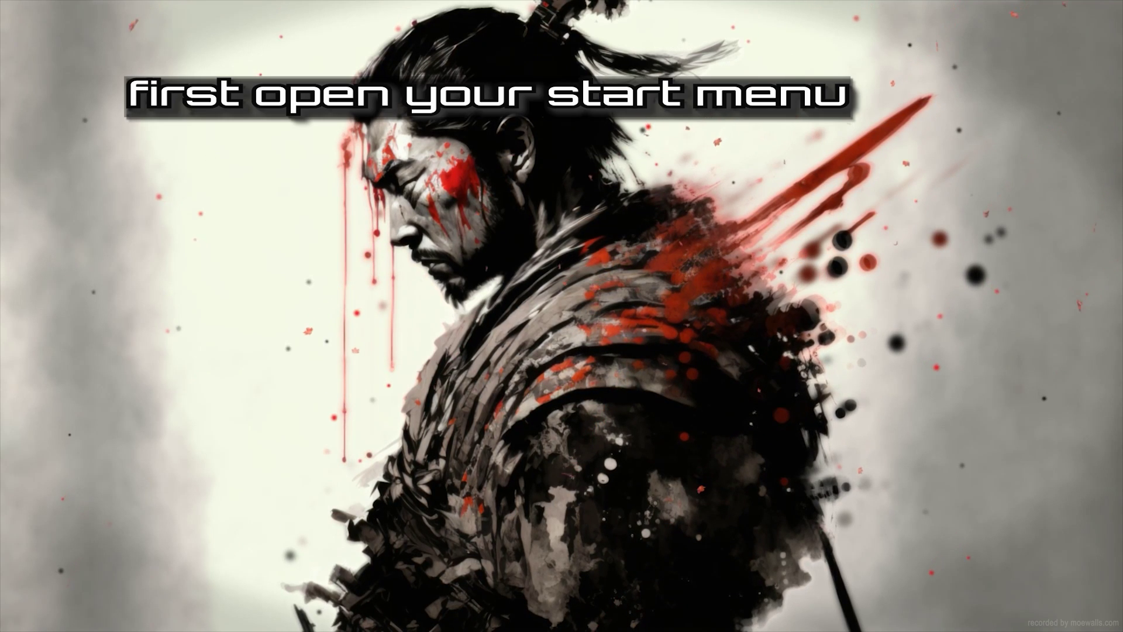
Step: Open the system's Sound settings, try the Oculus Virtual Audio Device headphones as output, and select the HDV 820 headphones
click(360, 629)
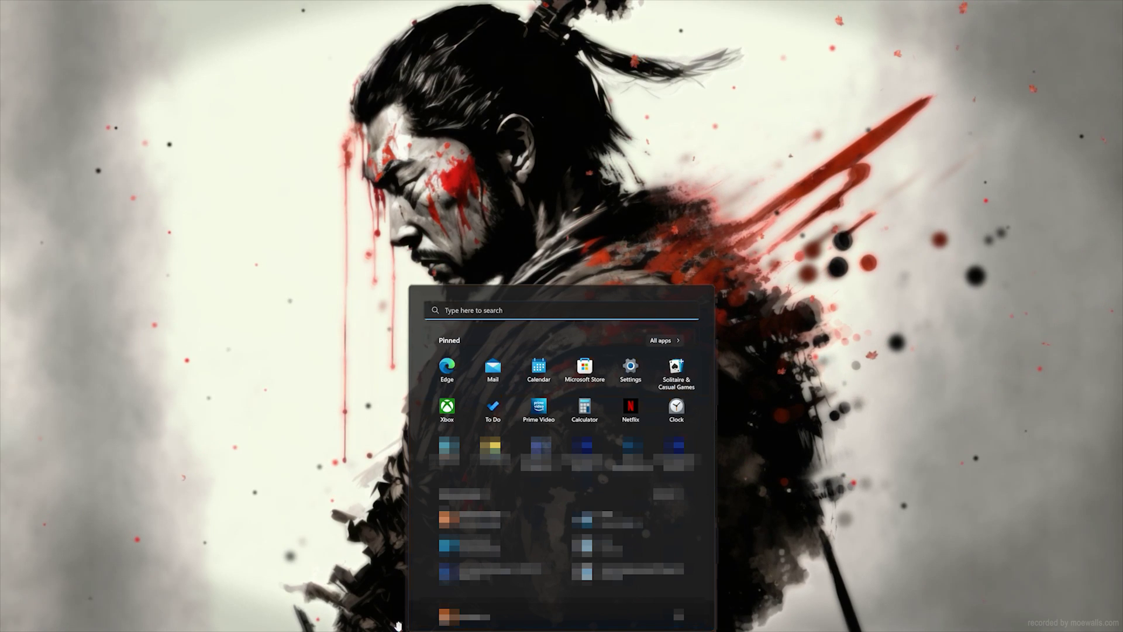
click(637, 373)
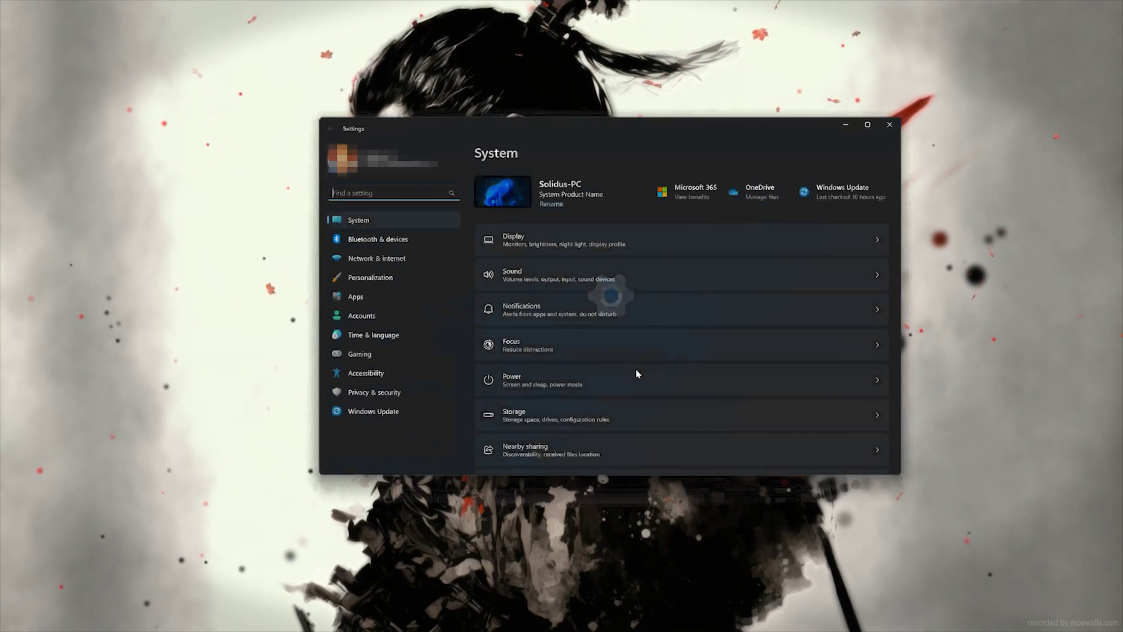
click(383, 221)
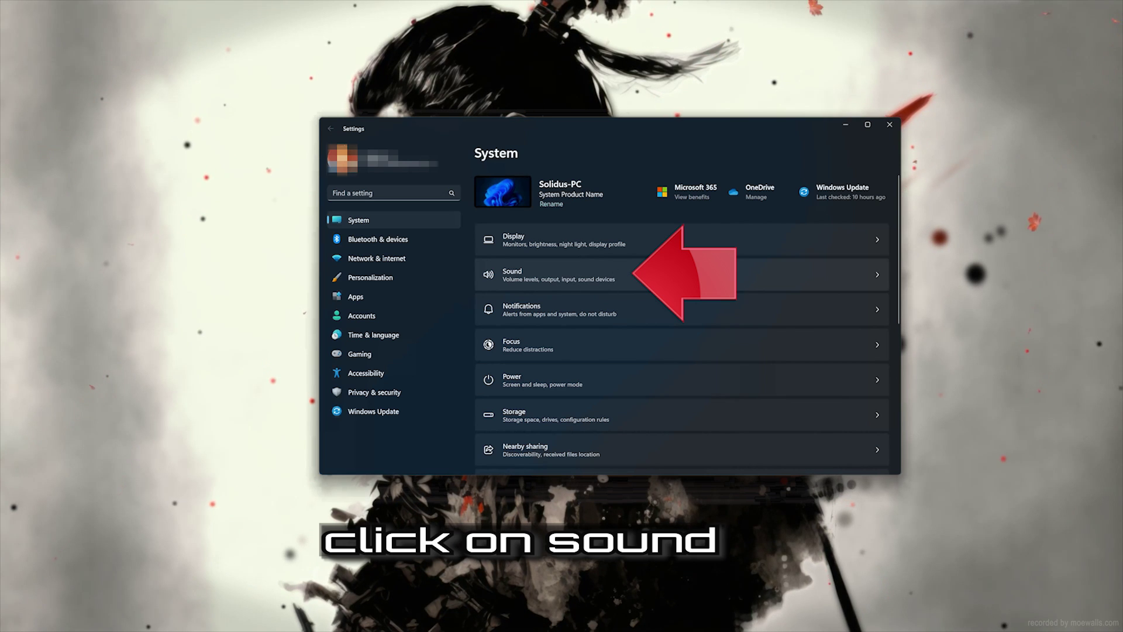
click(662, 271)
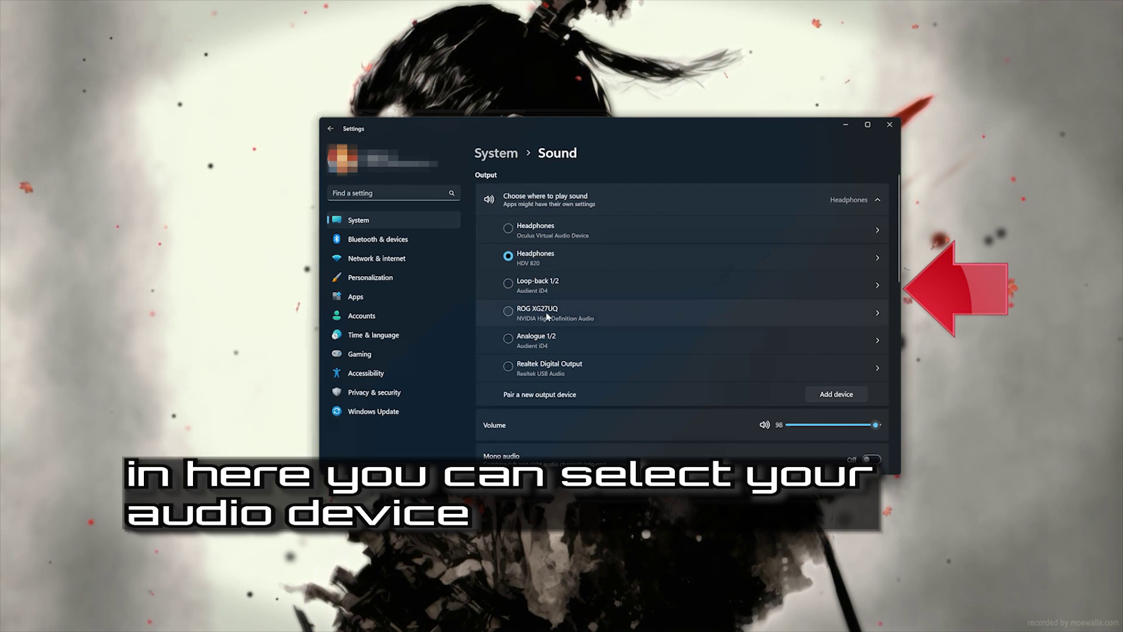
click(539, 234)
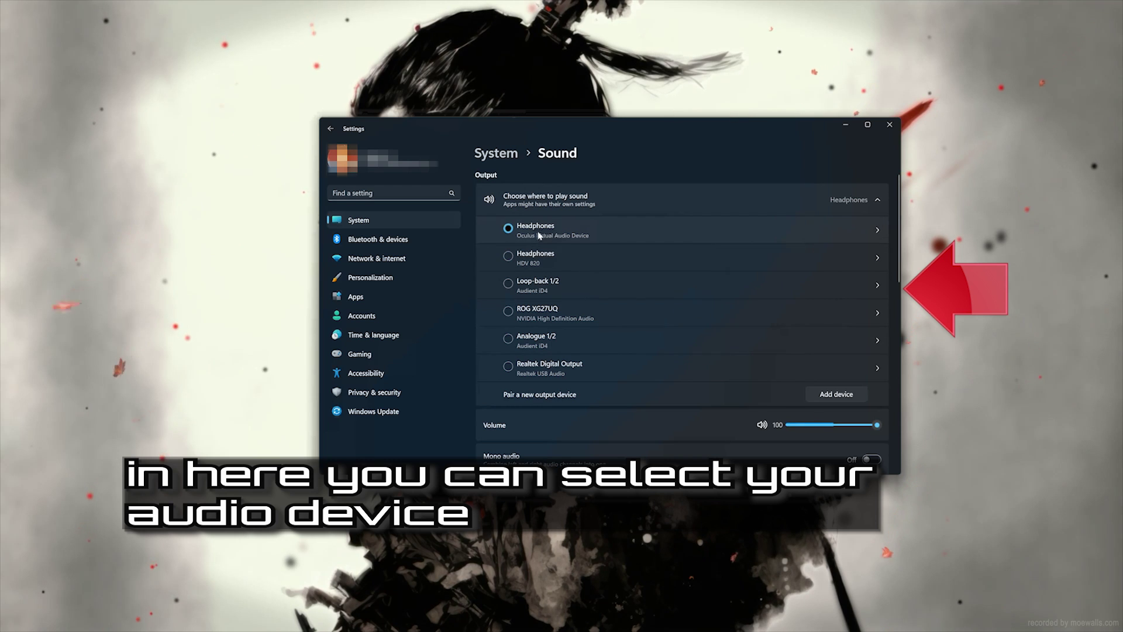
click(536, 261)
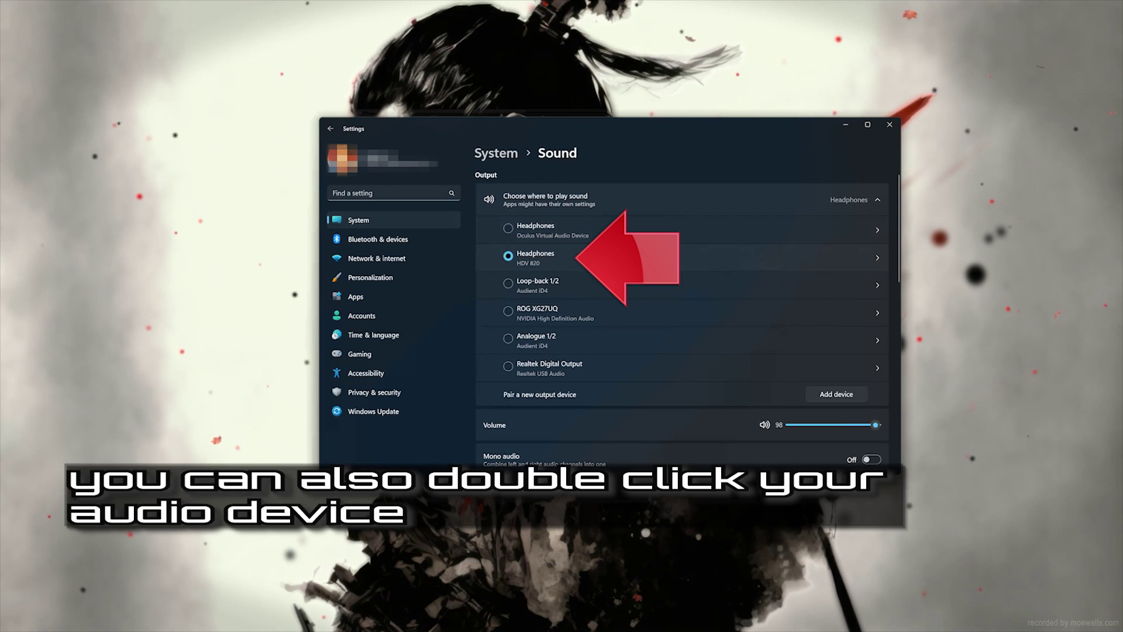
Step: View the HDV 820 headphones' properties and the choices for pairing a new output device, and close Settings
click(605, 261)
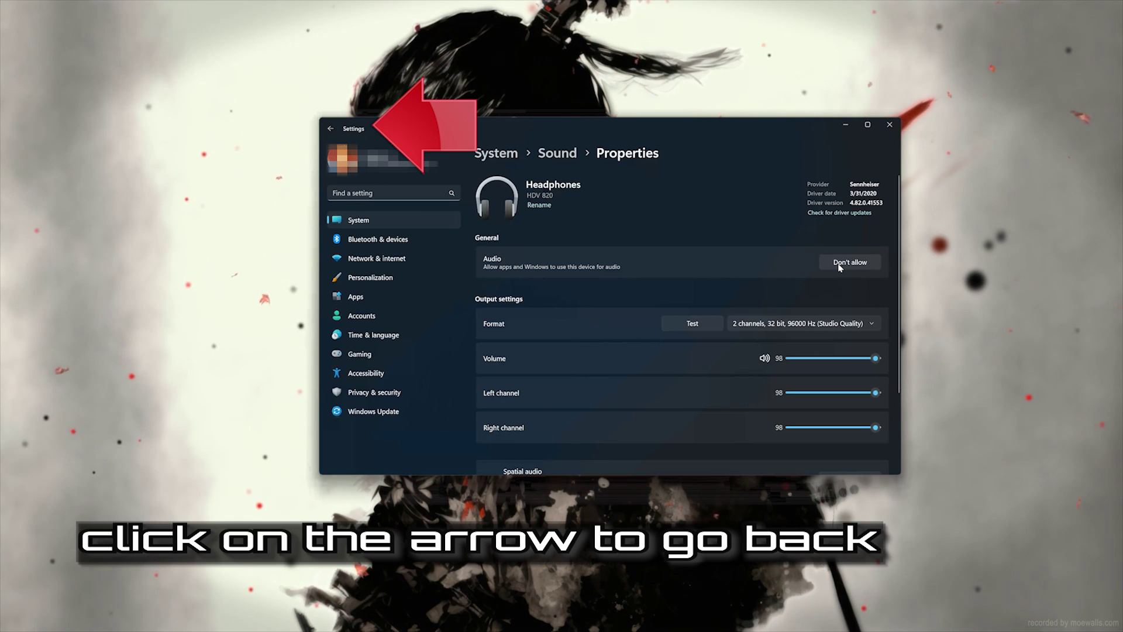
click(337, 132)
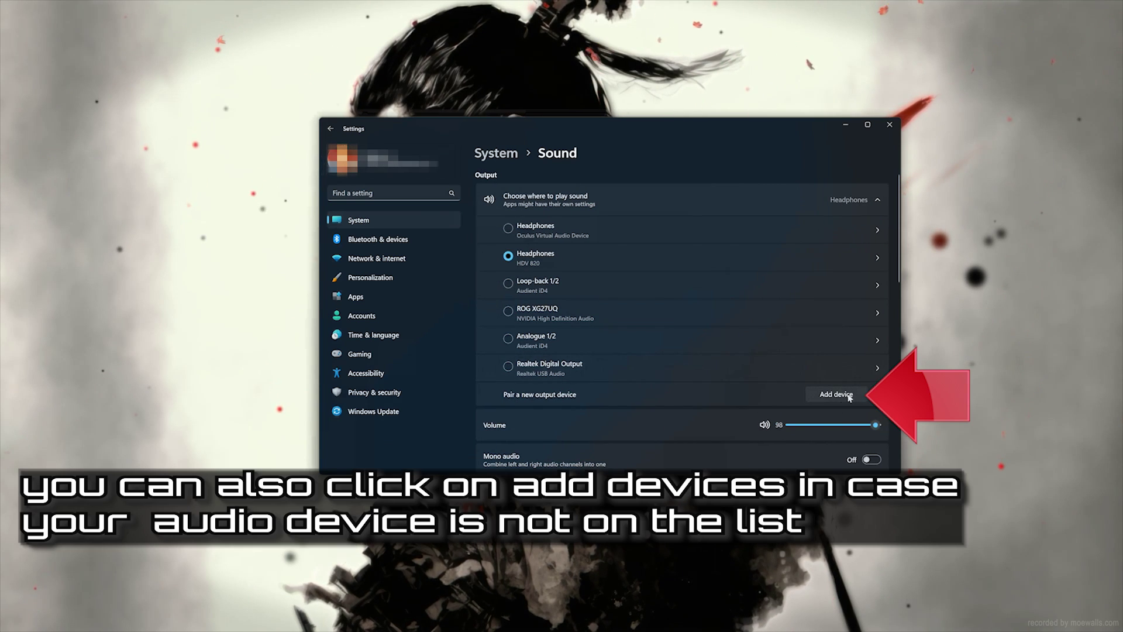
click(835, 394)
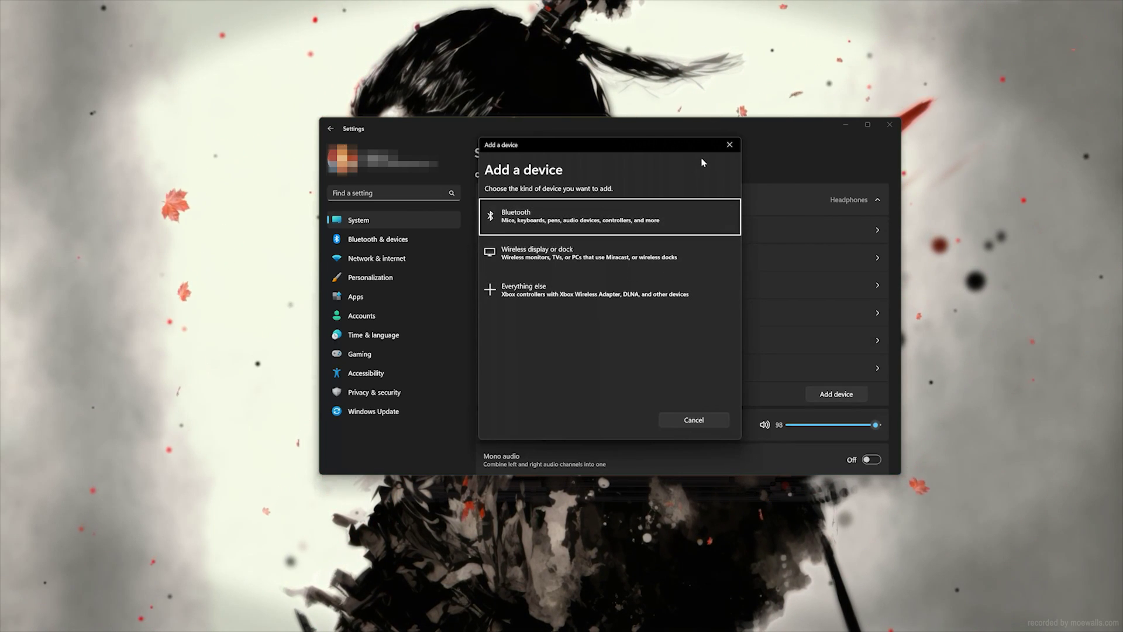
click(725, 146)
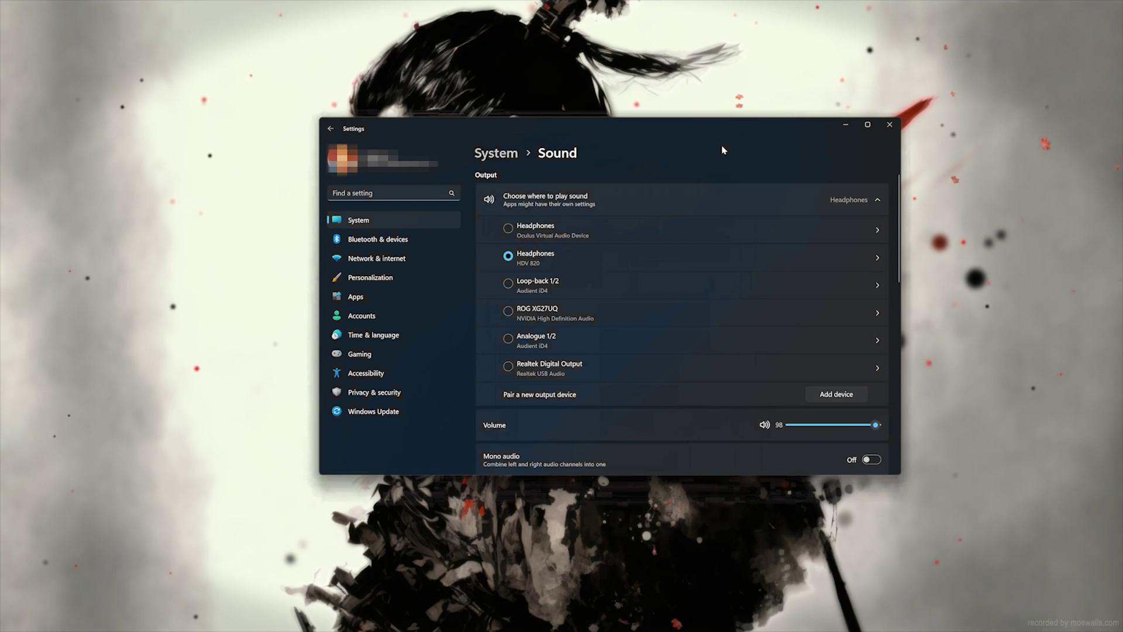
click(895, 126)
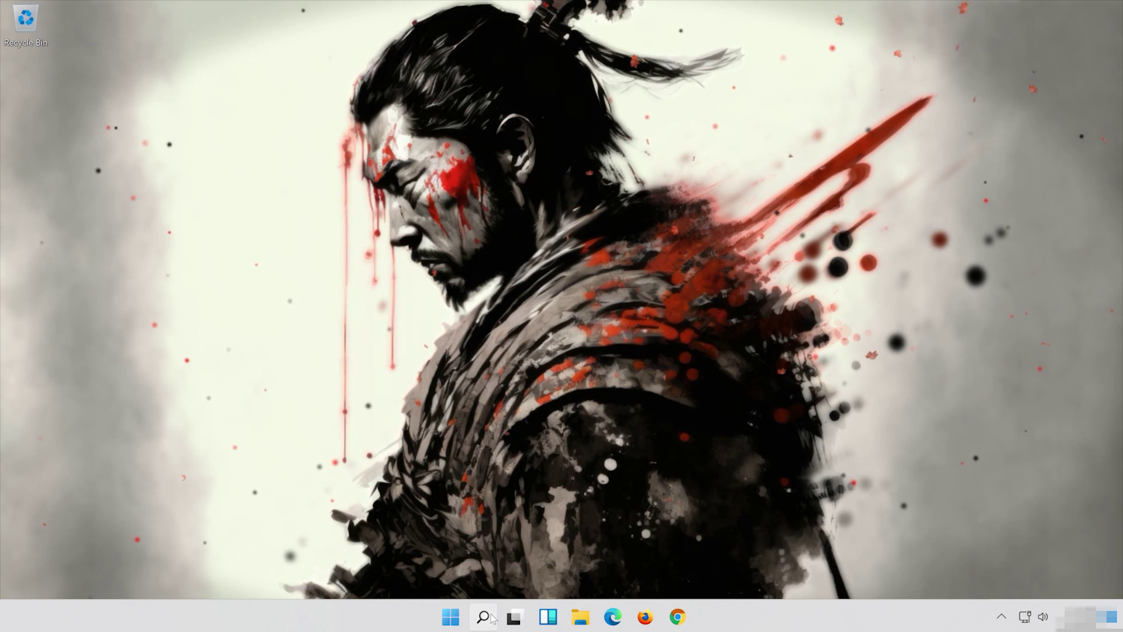
Step: Find Device Manager by searching for "device manager", open it and move its window towards the middle of the desktop
click(484, 617)
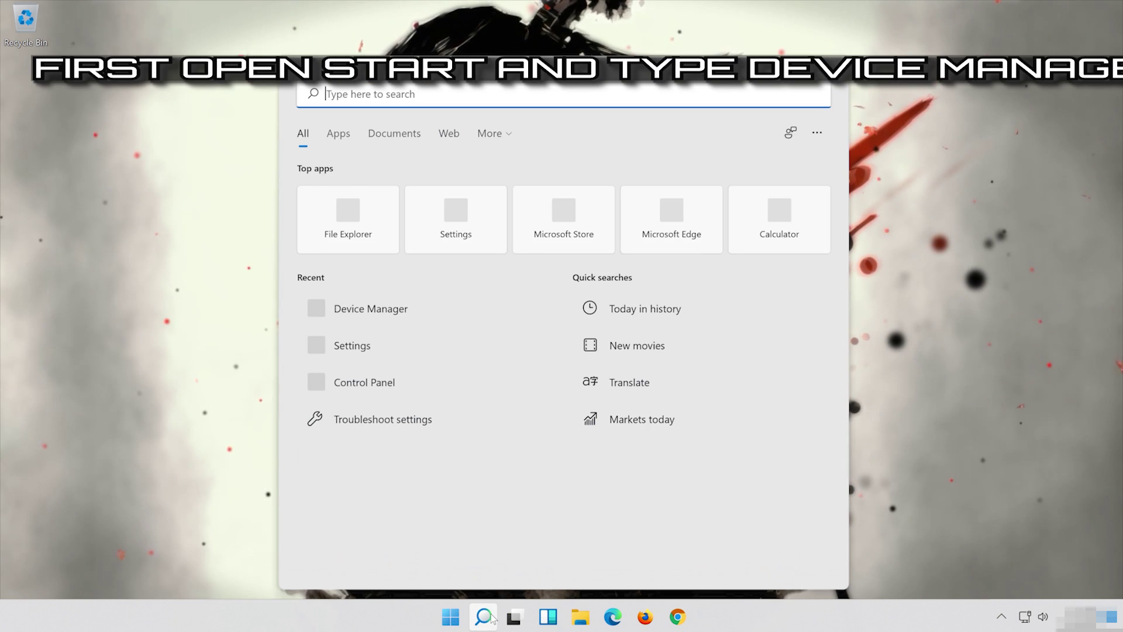
text(devi)
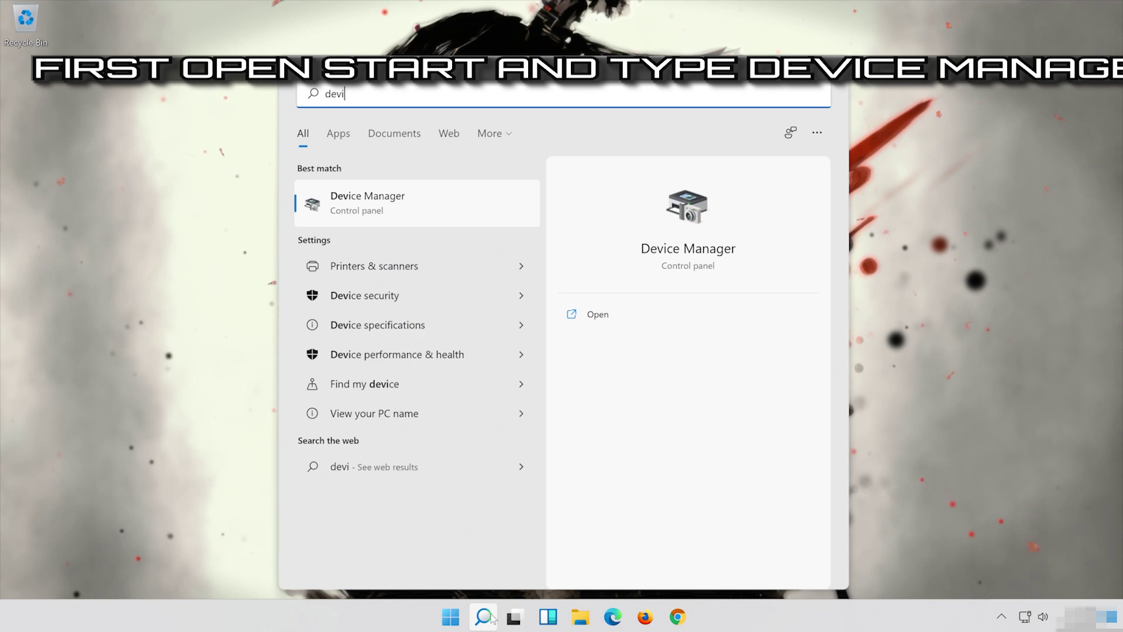
text(ce man)
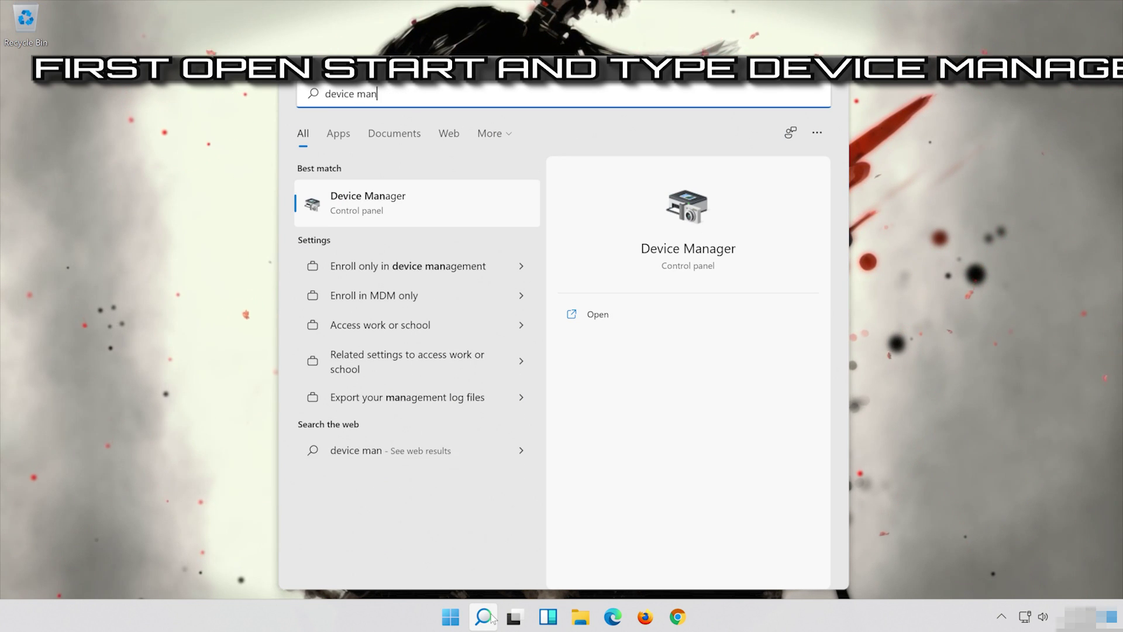
text(ager)
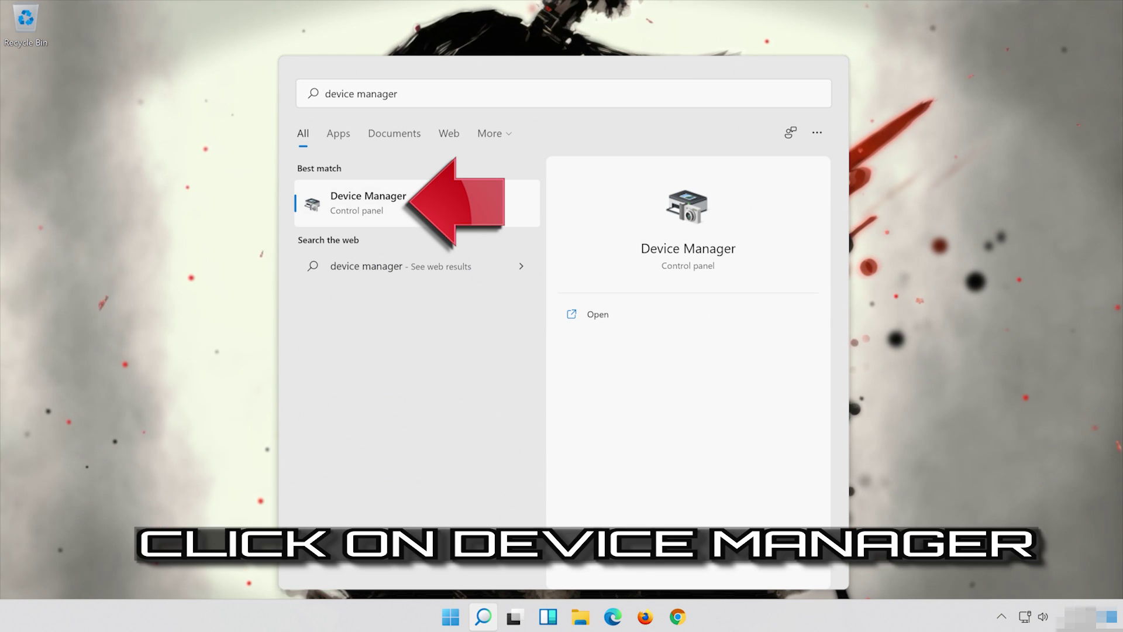
click(466, 212)
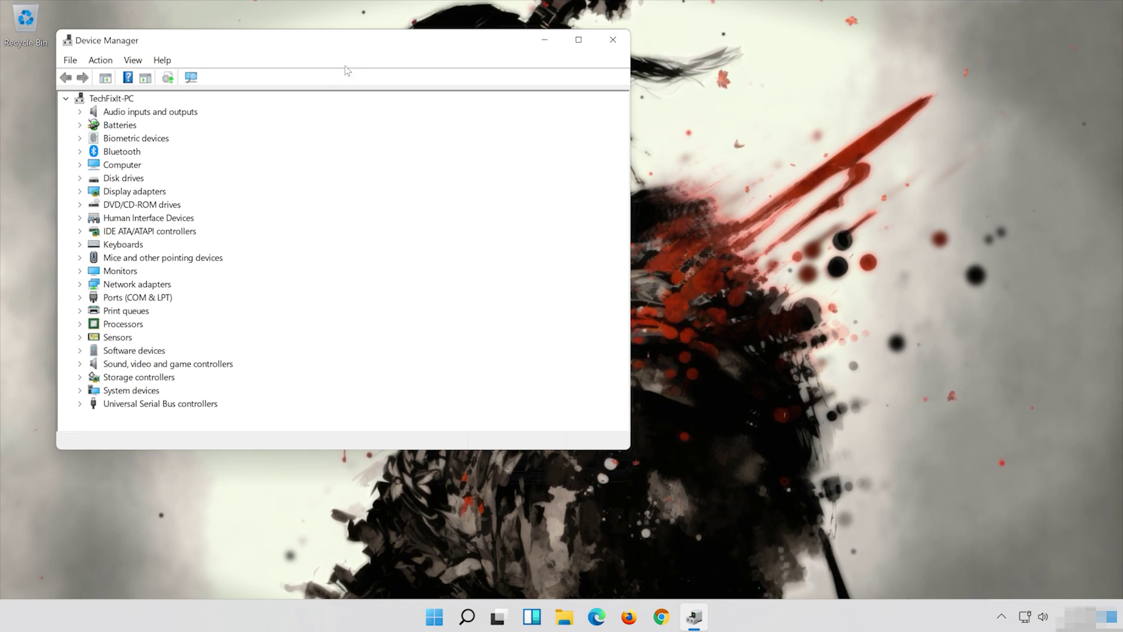
drag(200, 41, 474, 54)
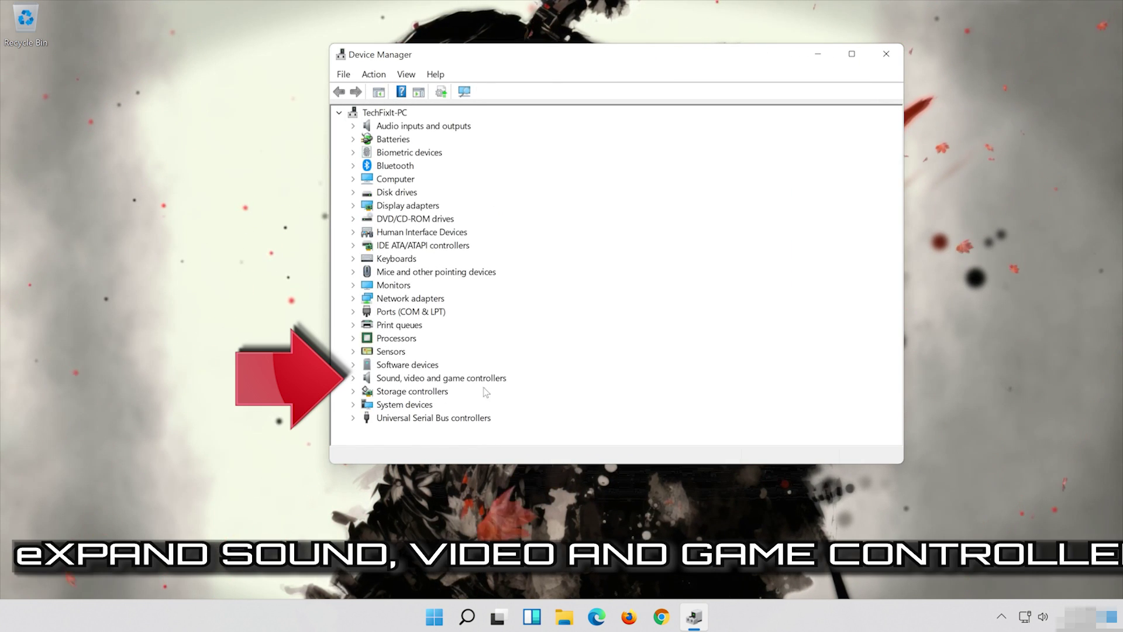
Step: Expand Sound, video and game controllers and show the driver information in the High Definition Audio Device's properties
click(353, 378)
click(389, 392)
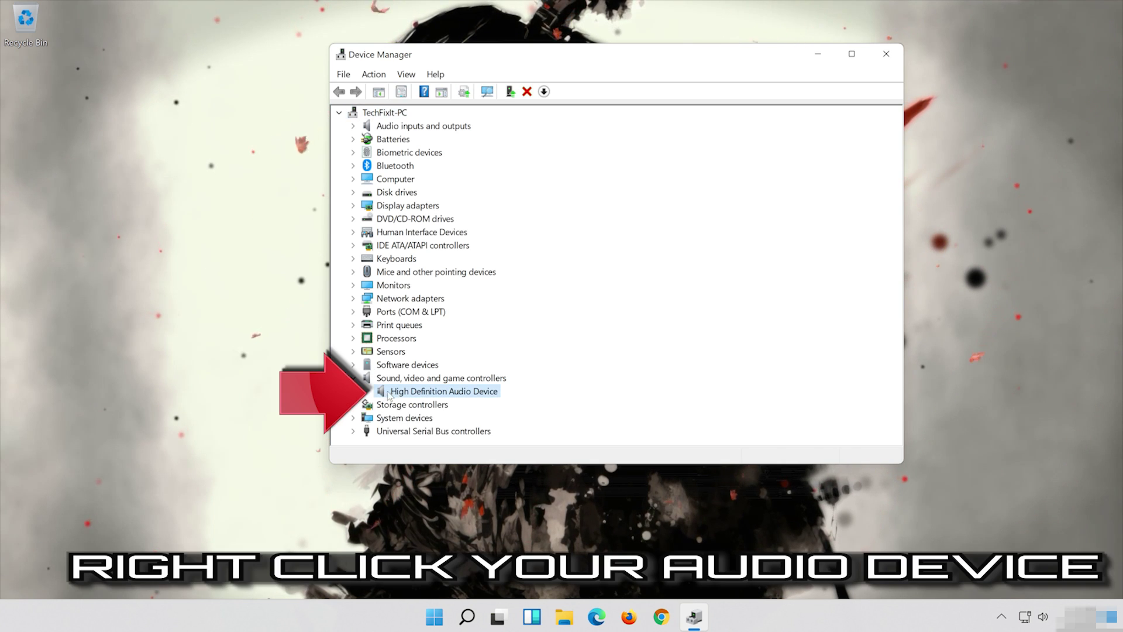
right_click(470, 396)
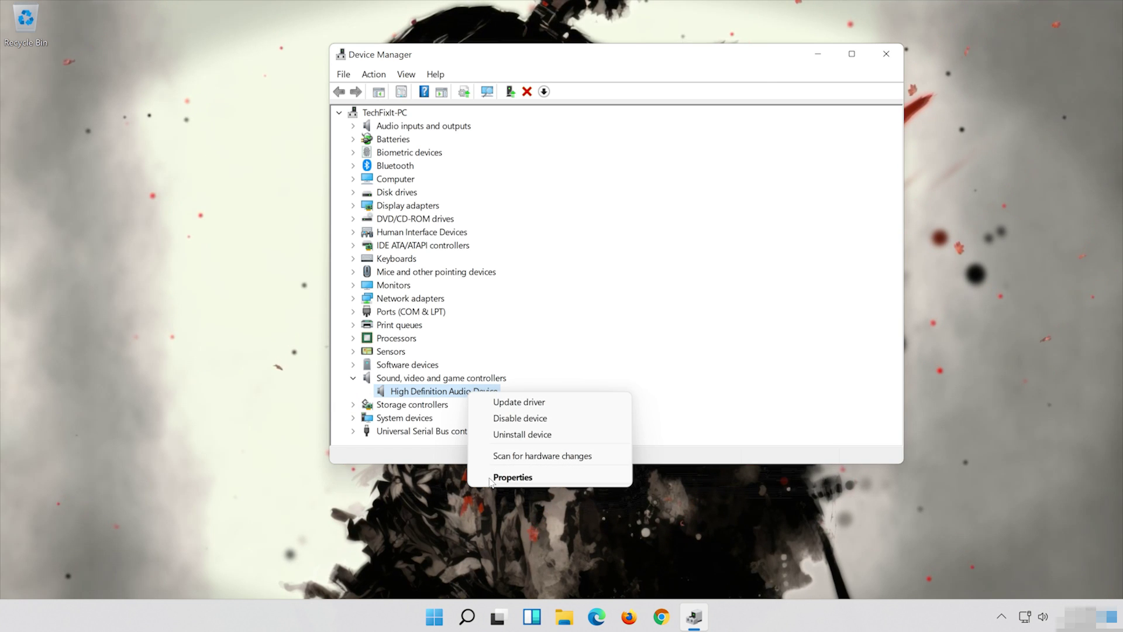
click(546, 476)
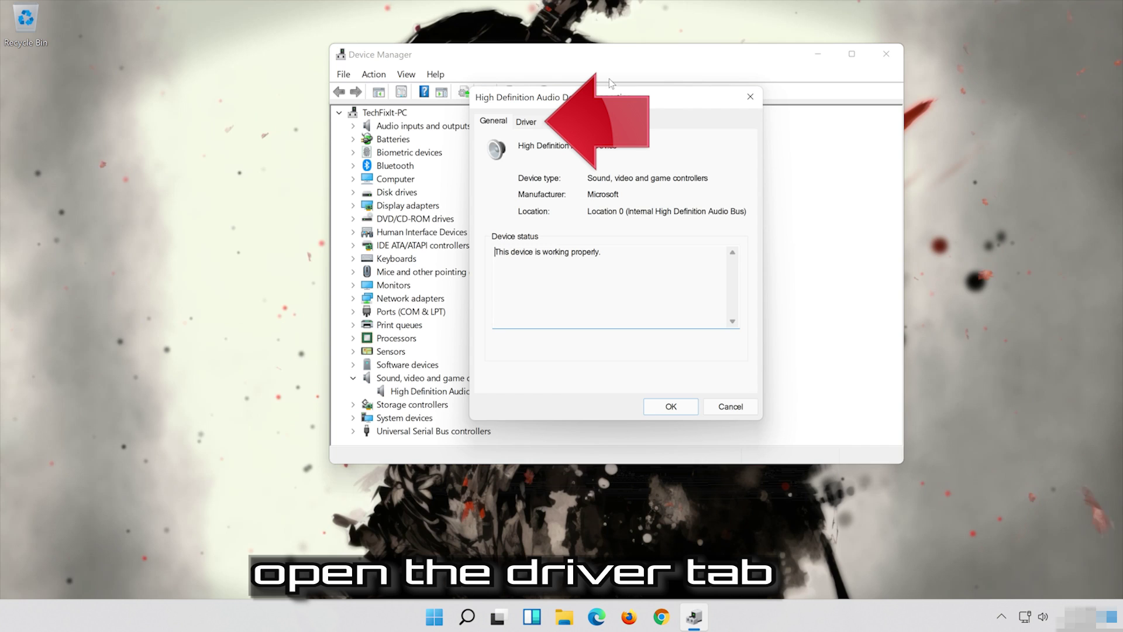
click(528, 124)
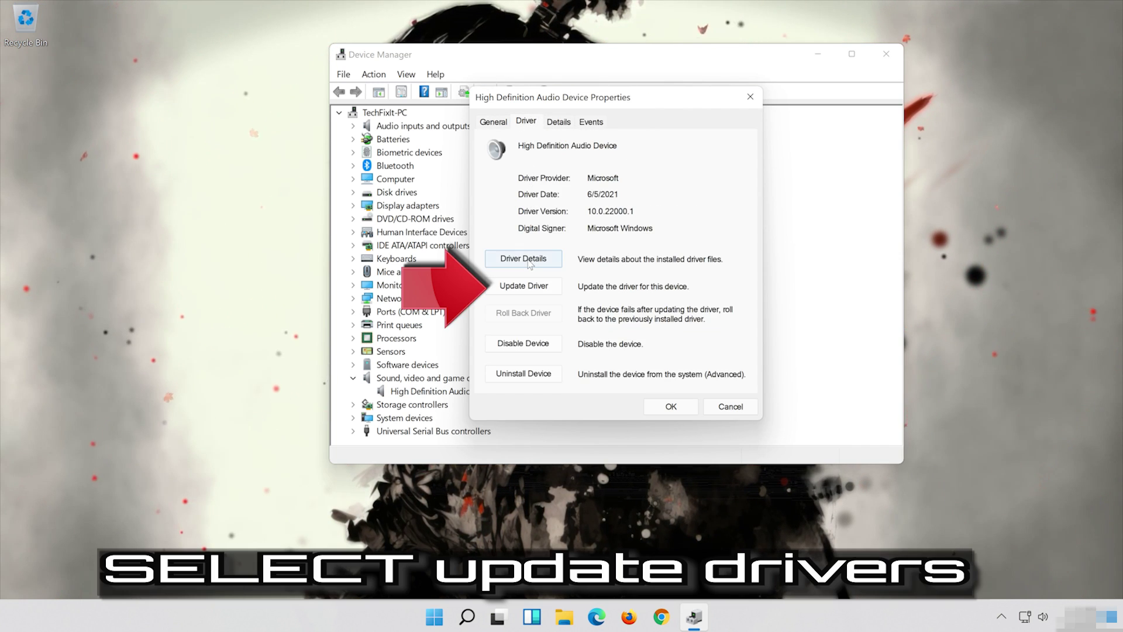
Step: Search automatically for a newer driver for the High Definition Audio Device and check for updates through Windows Update
click(524, 293)
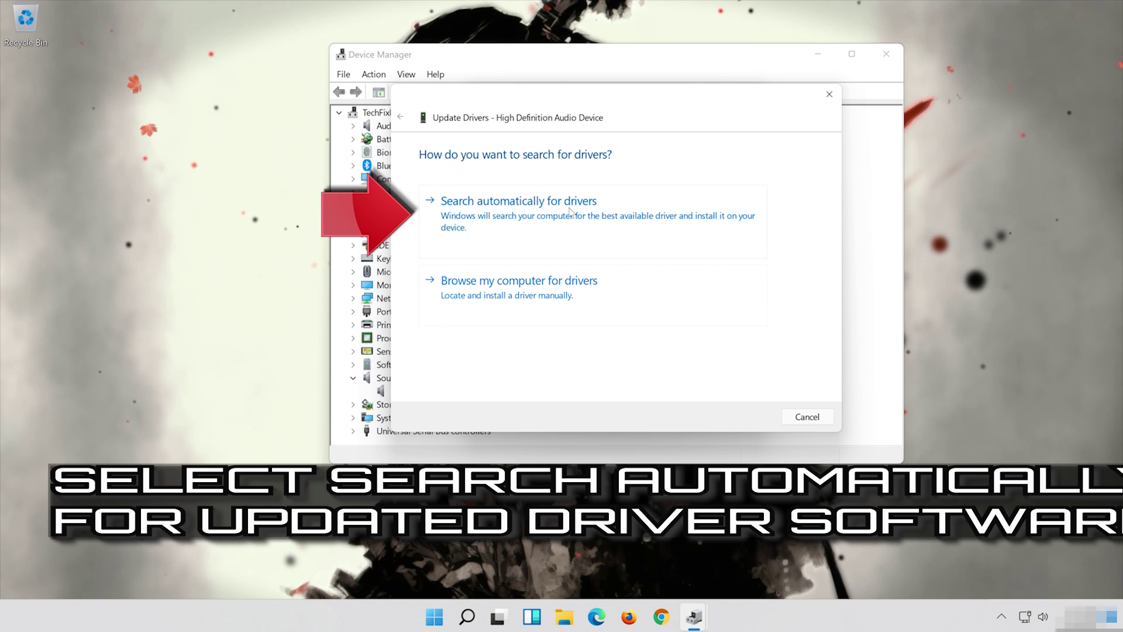
click(616, 225)
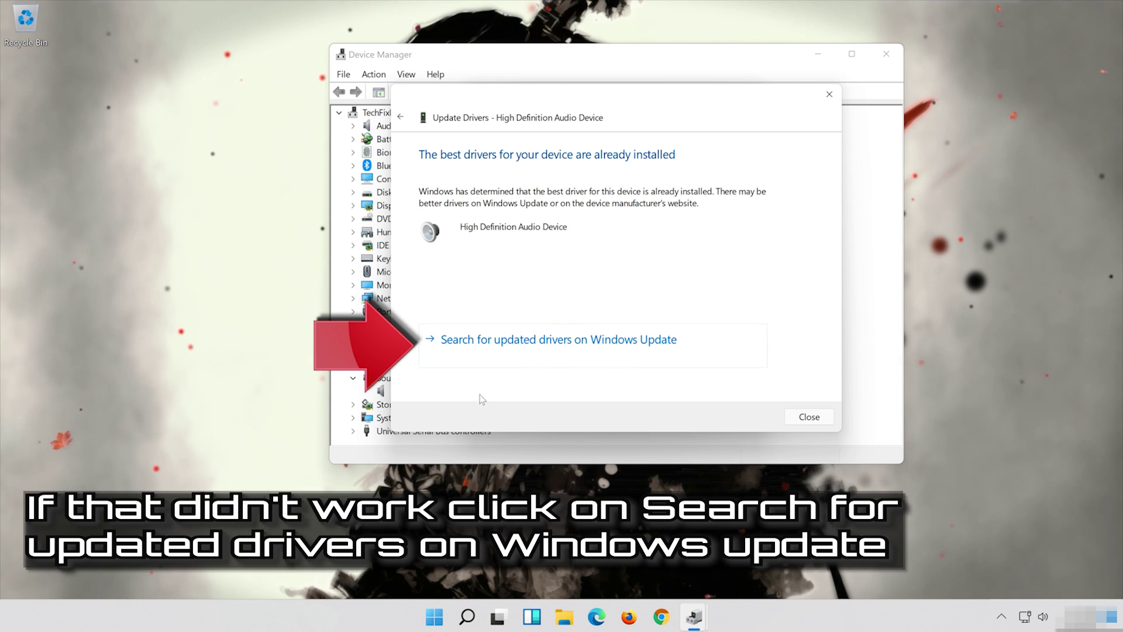
click(600, 353)
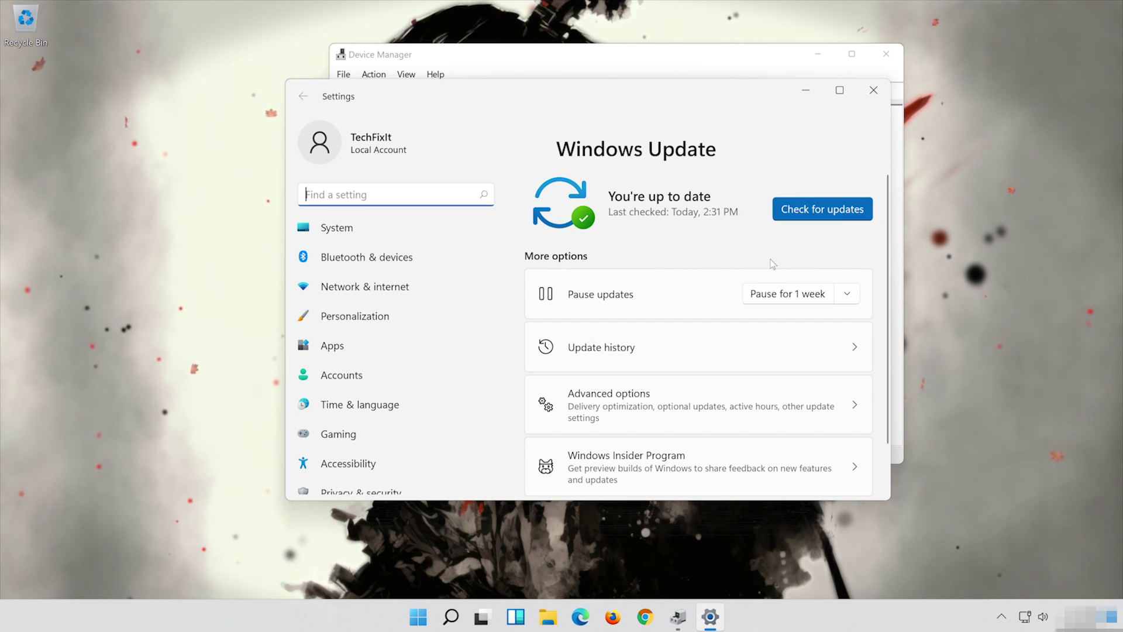
click(817, 209)
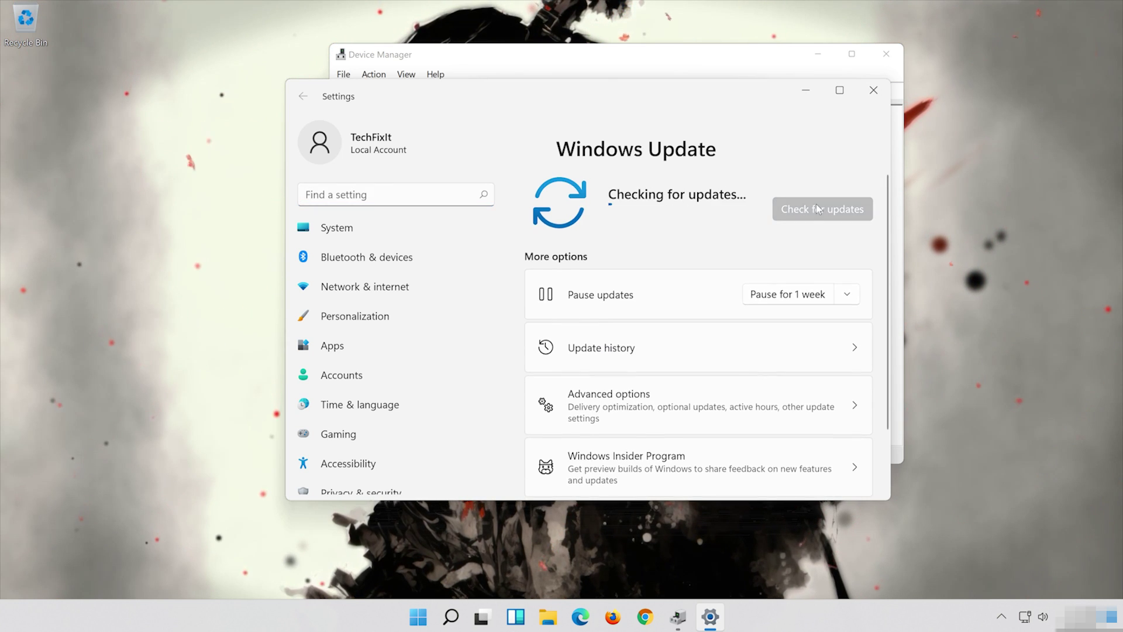